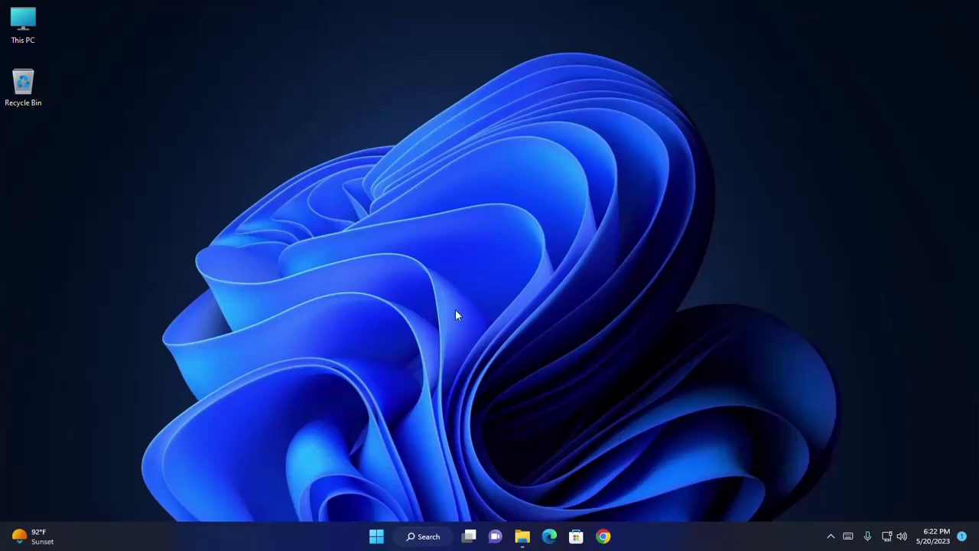
# - Search the Start menu for 'vm' to find VMware Workstation 17 Player
pyautogui.click(376, 536)
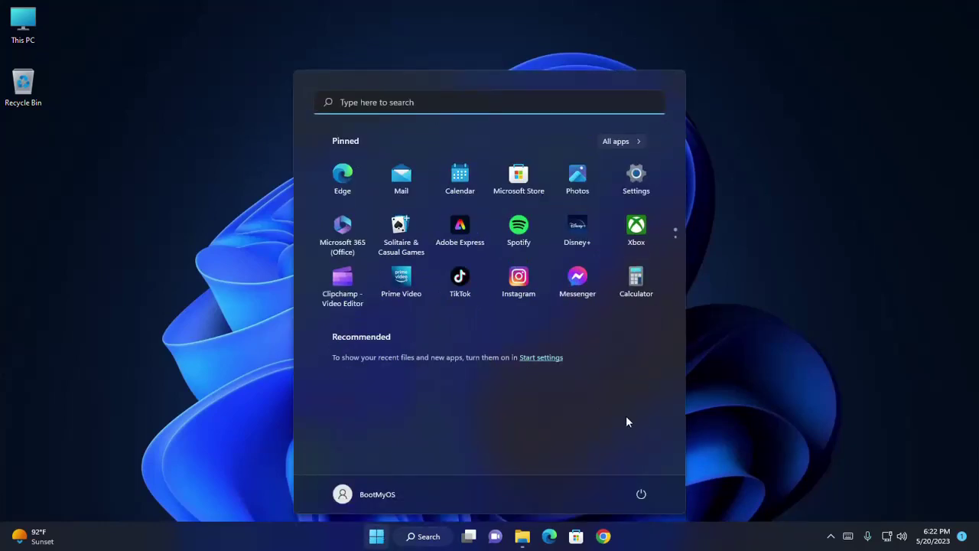
pyautogui.write('vm')
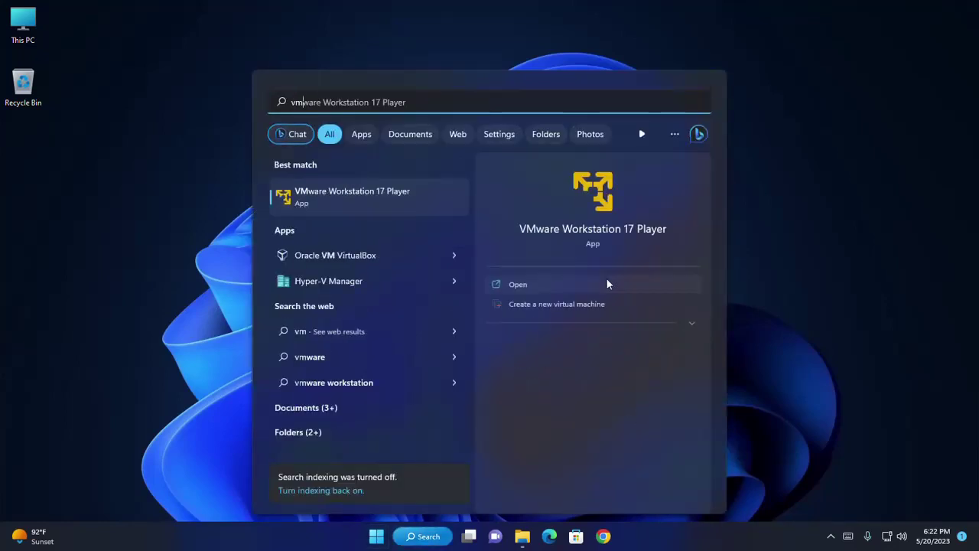
# - Launch Player maximized and start a new VM from the Win11_22H2_English_x64v1 ISO
pyautogui.click(607, 282)
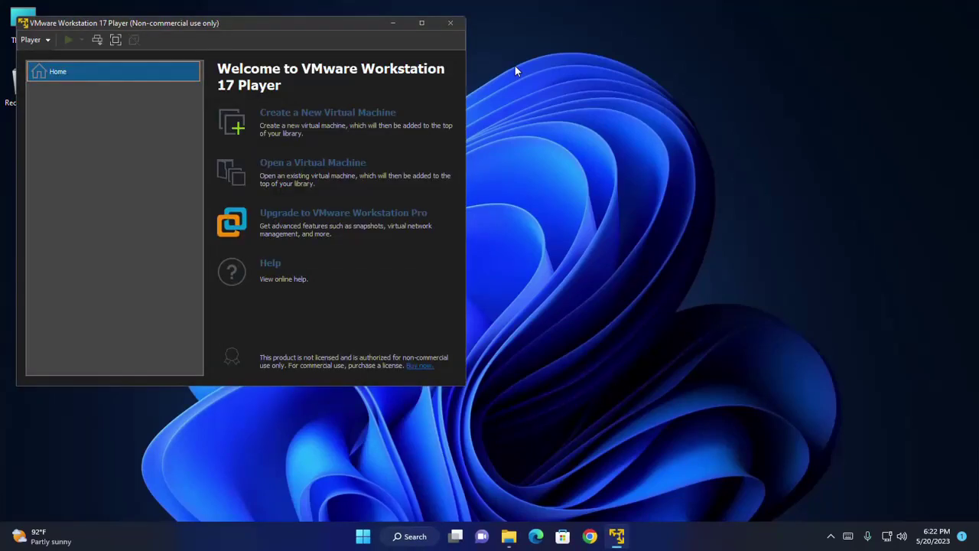
pyautogui.click(420, 24)
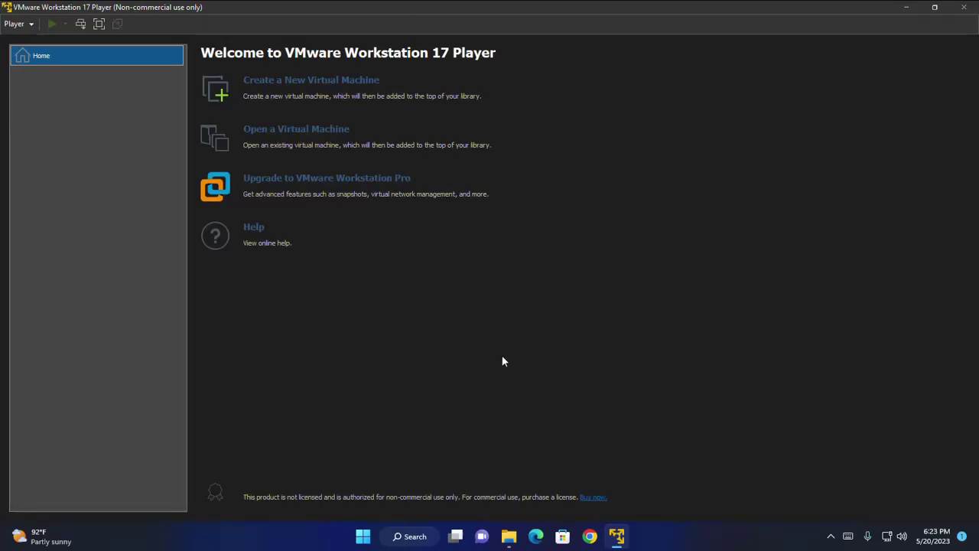
pyautogui.click(290, 83)
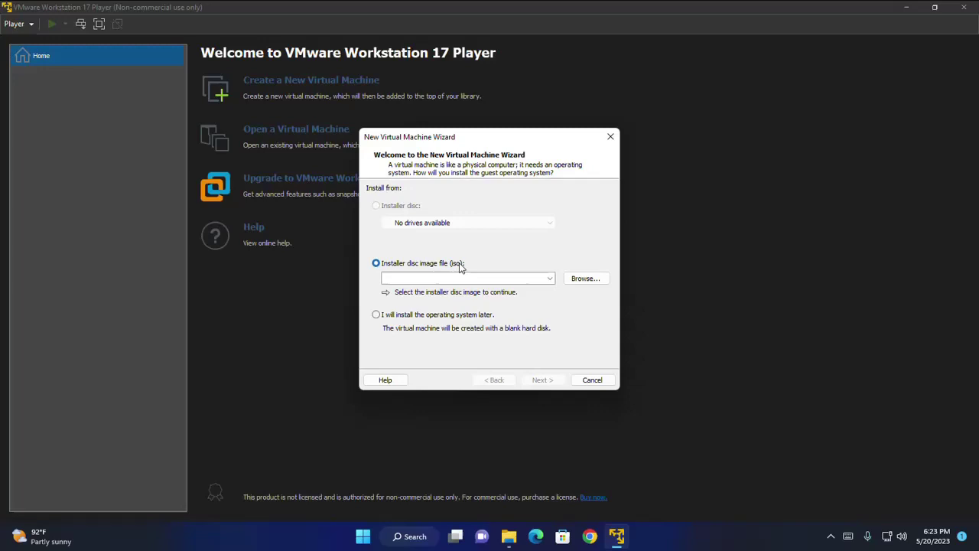
pyautogui.click(586, 279)
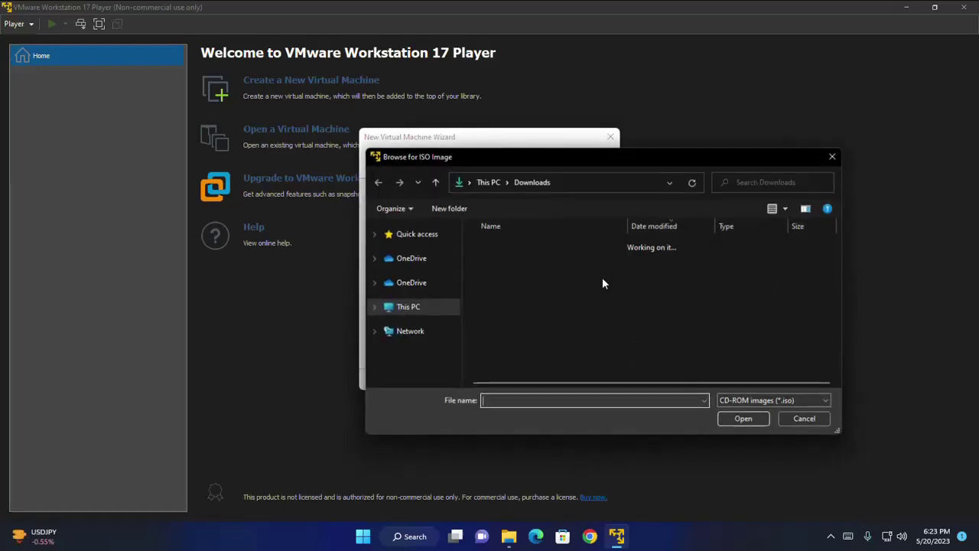
pyautogui.click(504, 285)
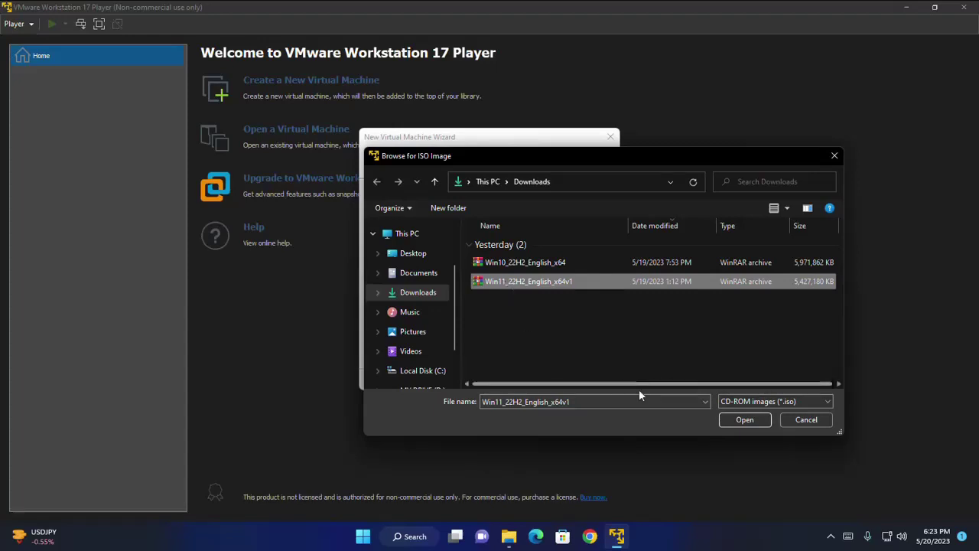
pyautogui.click(745, 421)
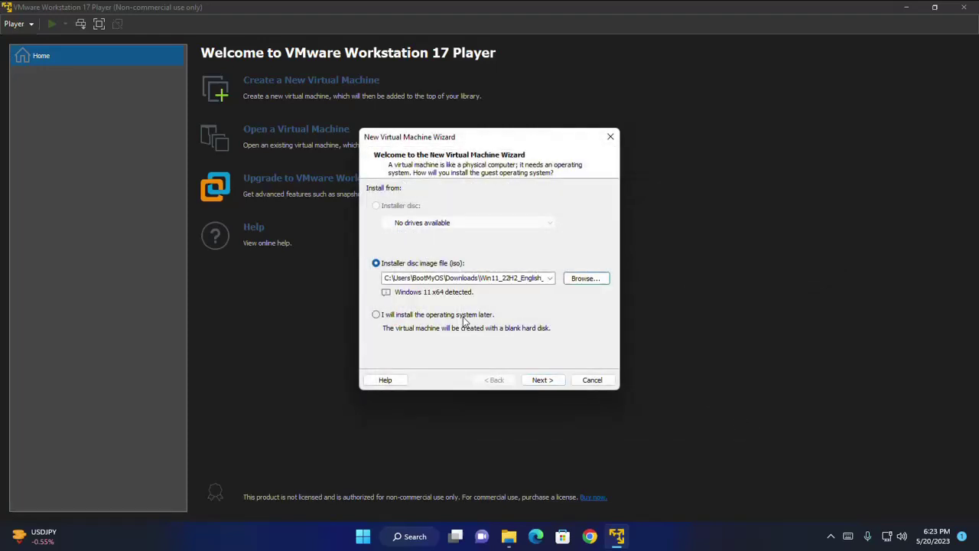
# - Name the virtual machine 'Windows 11 Pro' and review its storage location path
pyautogui.click(549, 383)
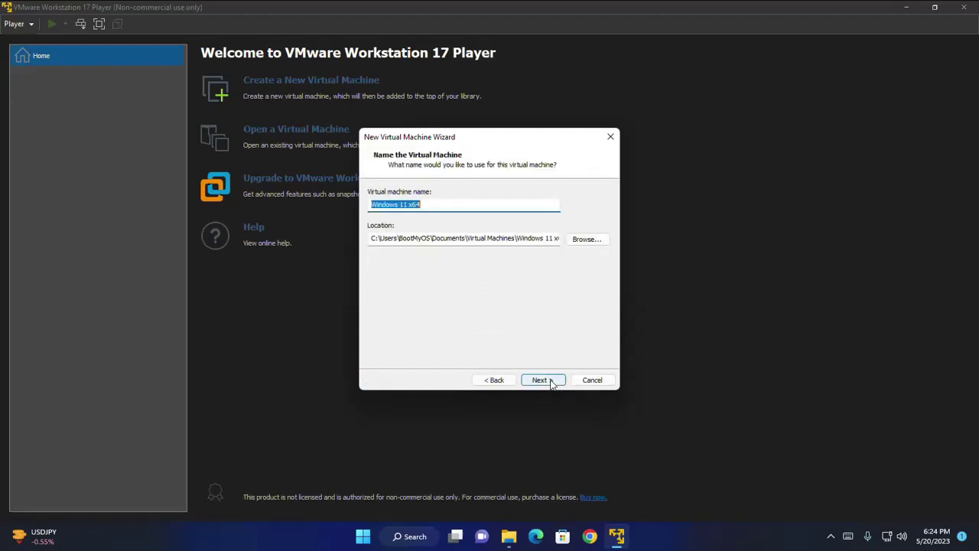
pyautogui.write('Windows 11 Pro')
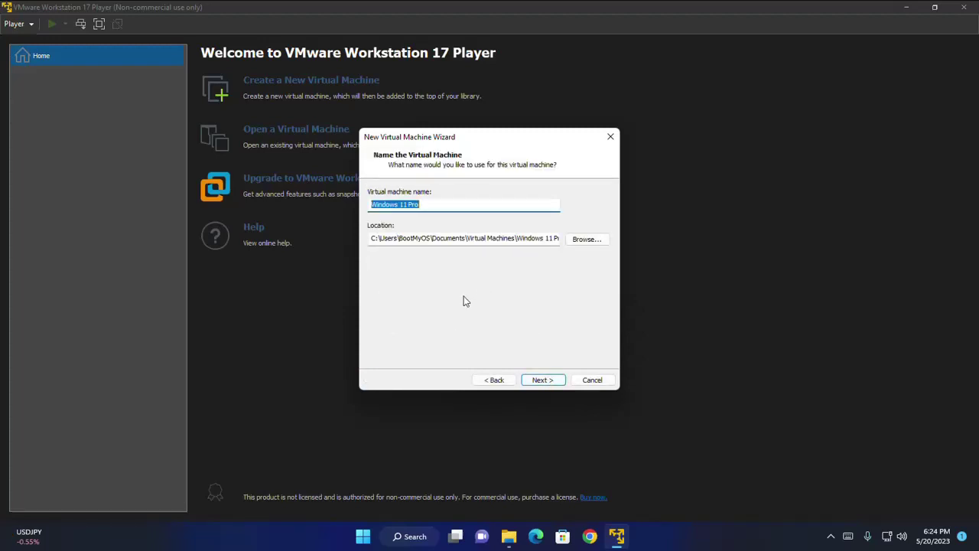
pyautogui.click(429, 204)
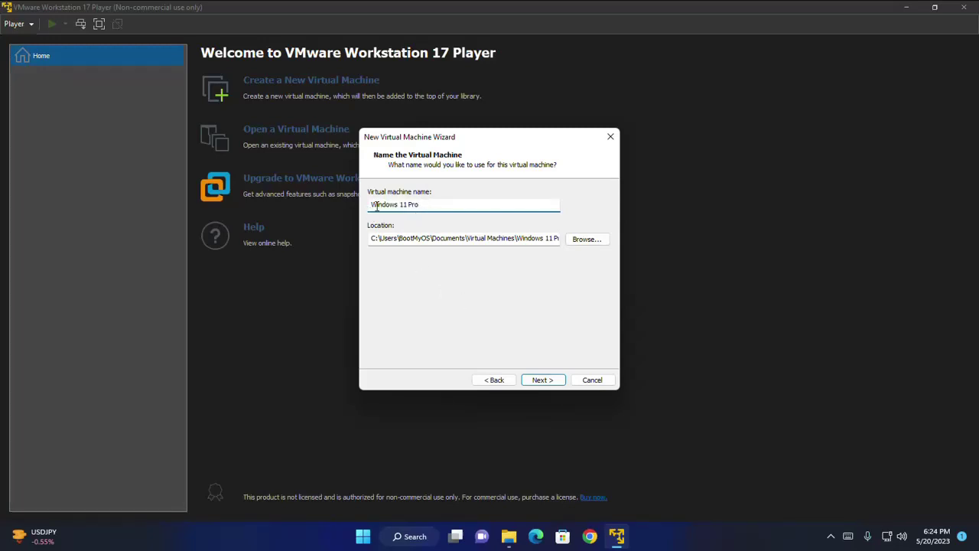
pyautogui.moveTo(417, 205); pyautogui.dragTo(356, 205)
pyautogui.click(445, 204)
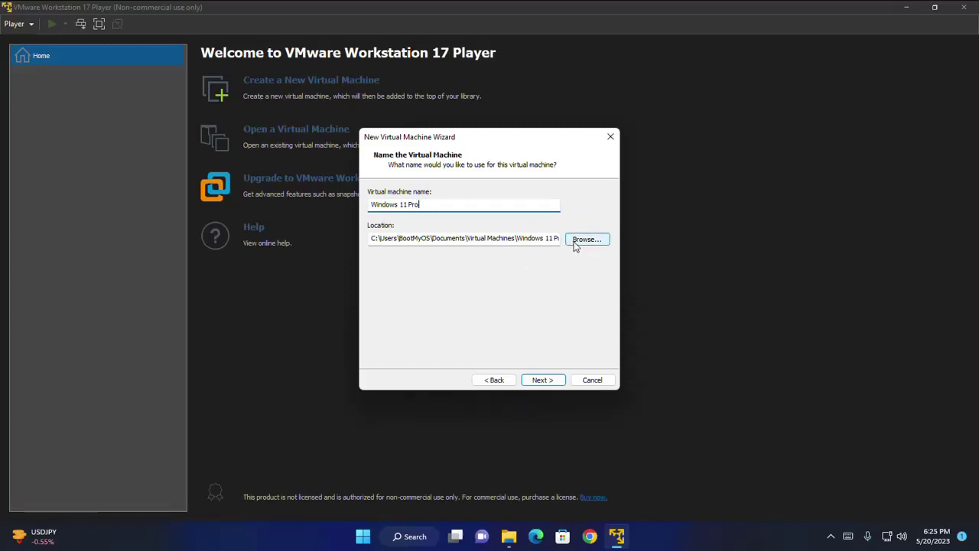
pyautogui.click(532, 238)
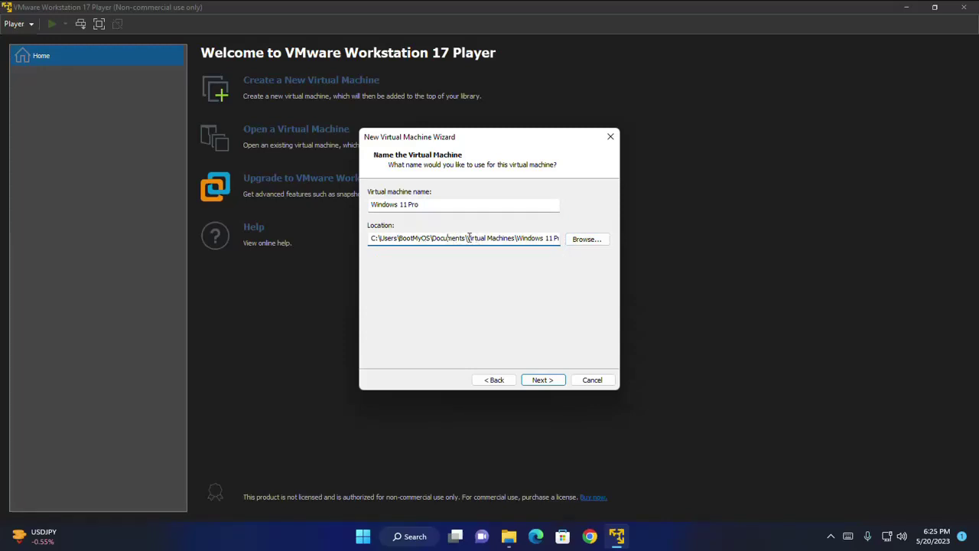
pyautogui.moveTo(467, 238); pyautogui.dragTo(578, 238)
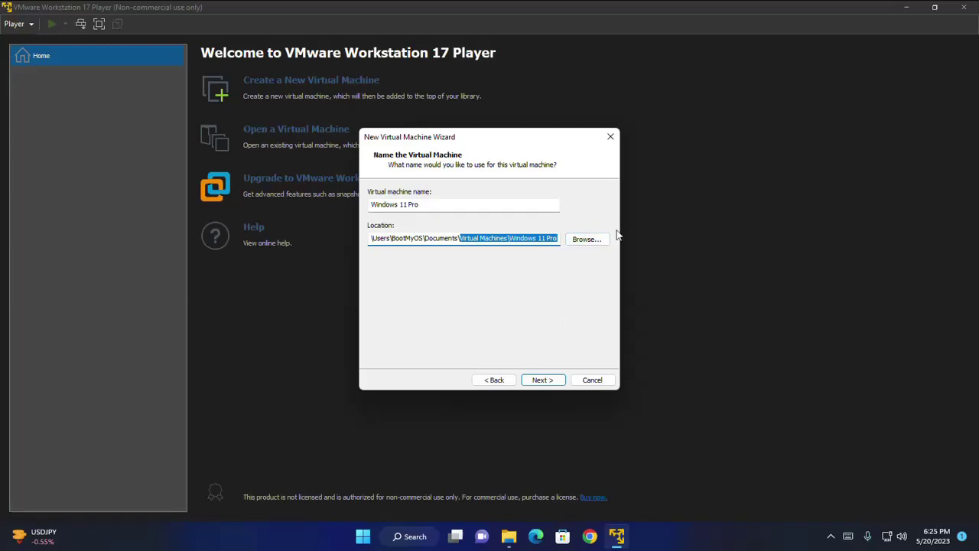
pyautogui.click(546, 380)
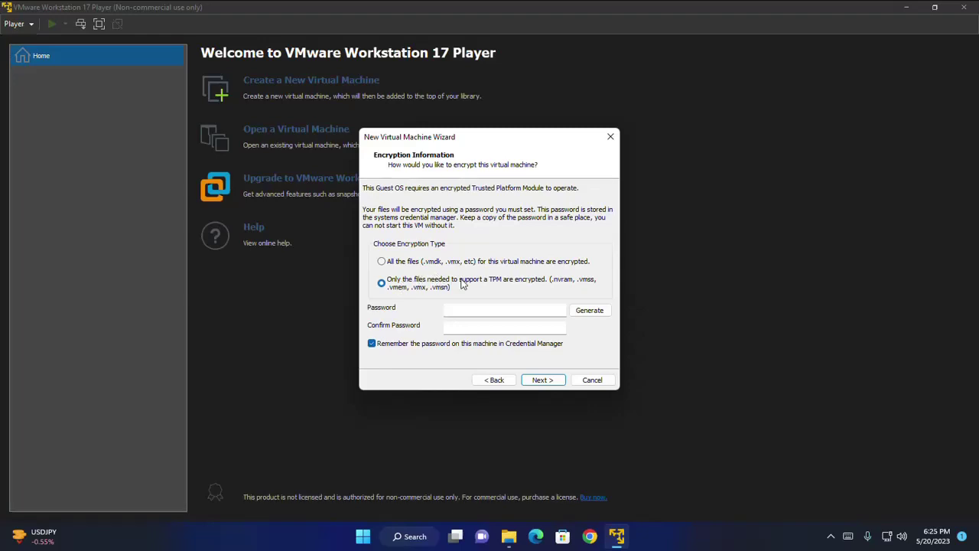
# - Enter the encryption password for the TPM files and confirm it in the second field
pyautogui.click(489, 310)
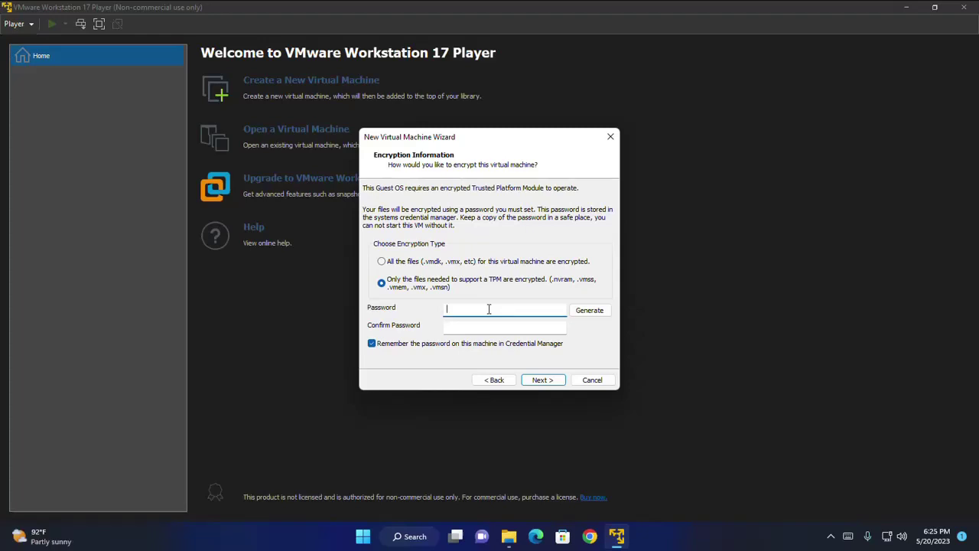
pyautogui.write('123456789')
pyautogui.click(491, 327)
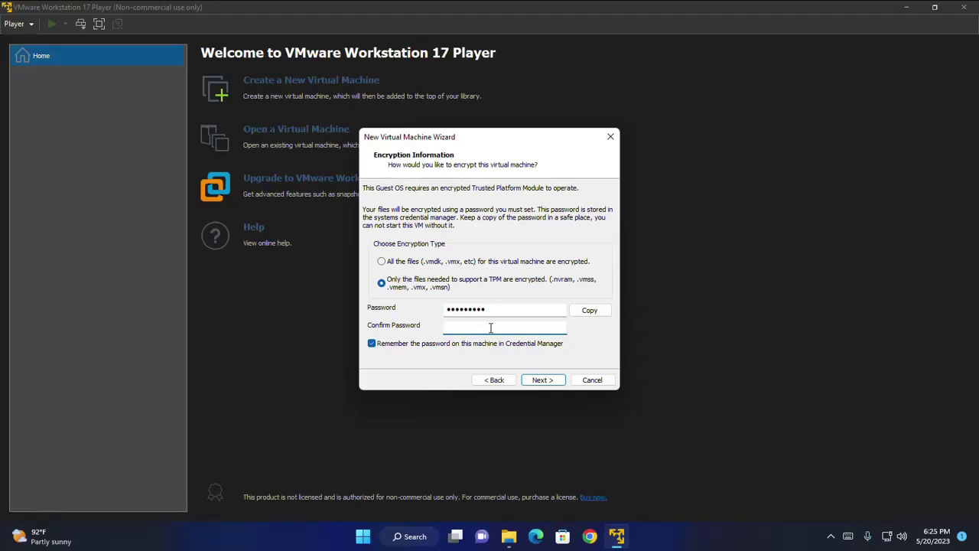
pyautogui.write('123456789')
pyautogui.click(544, 379)
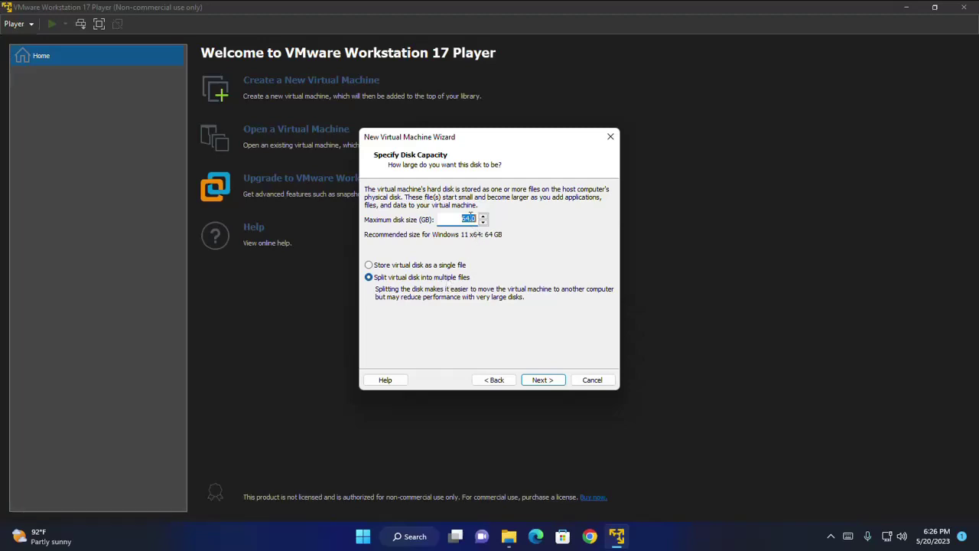
# - Change the maximum disk size from 64.0 GB to 120.0 GB
pyautogui.click(470, 218)
pyautogui.moveTo(470, 218); pyautogui.dragTo(462, 218)
pyautogui.write('120.')
pyautogui.click(543, 380)
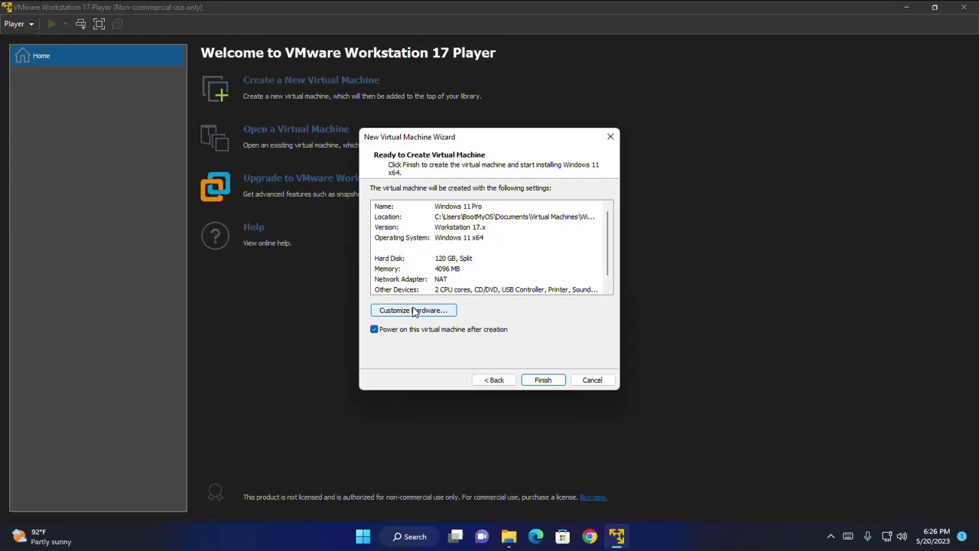
# - Review the hardware settings, leaving 4096 MB memory and 2 processor cores unchanged
pyautogui.click(414, 311)
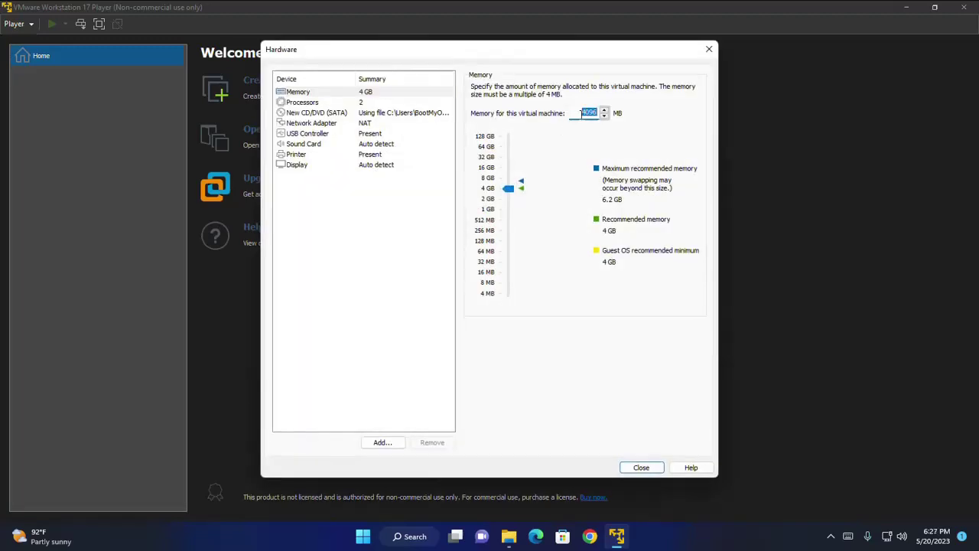
pyautogui.click(581, 113)
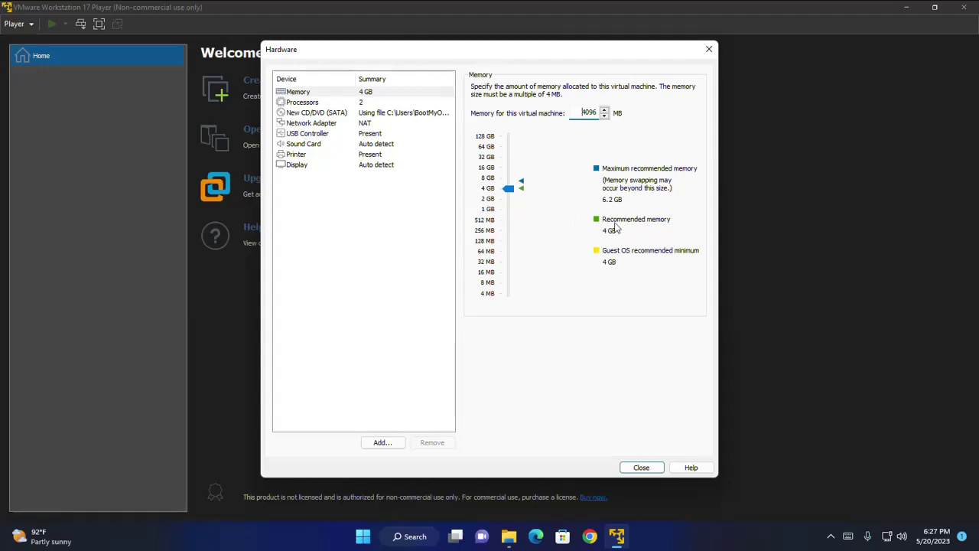
pyautogui.click(296, 103)
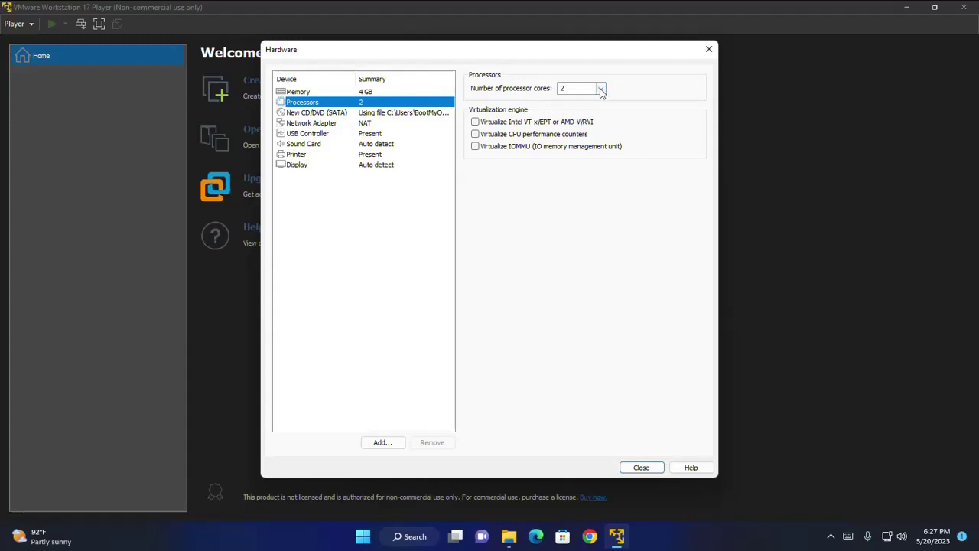
pyautogui.click(601, 88)
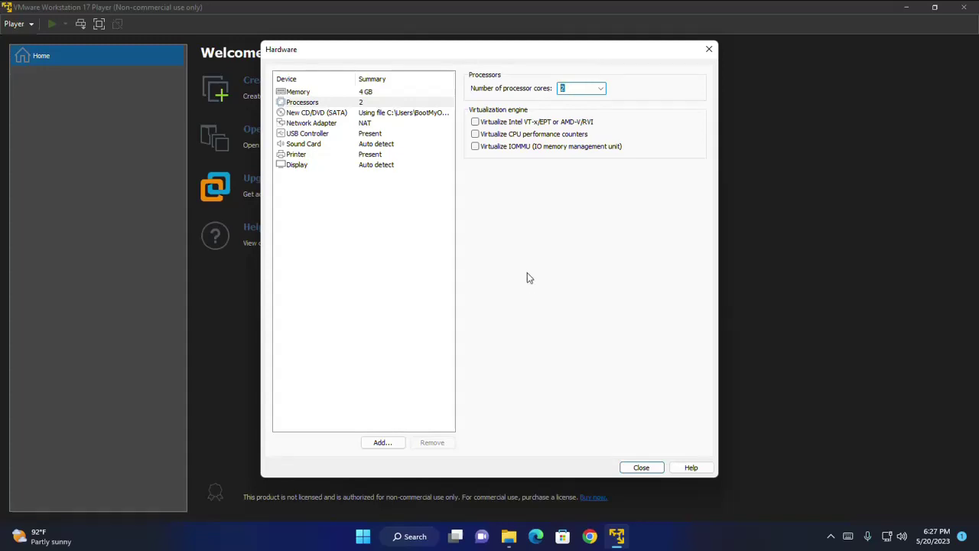
pyautogui.click(641, 467)
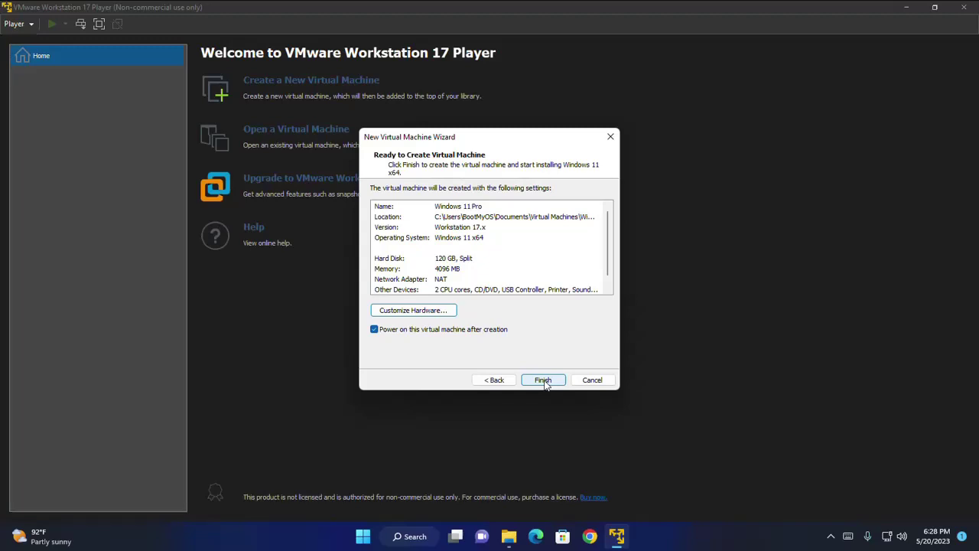
# - Finish the wizard so the VM powers on into the Windows Setup language screen
pyautogui.click(545, 381)
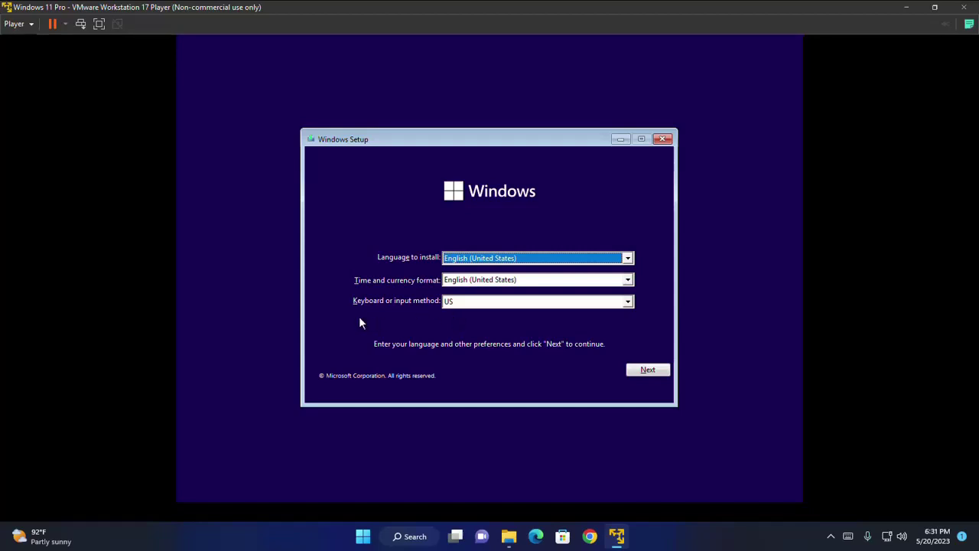
# - Start the Windows install with default language, no product key, and the Windows 11 Pro edition
pyautogui.click(646, 370)
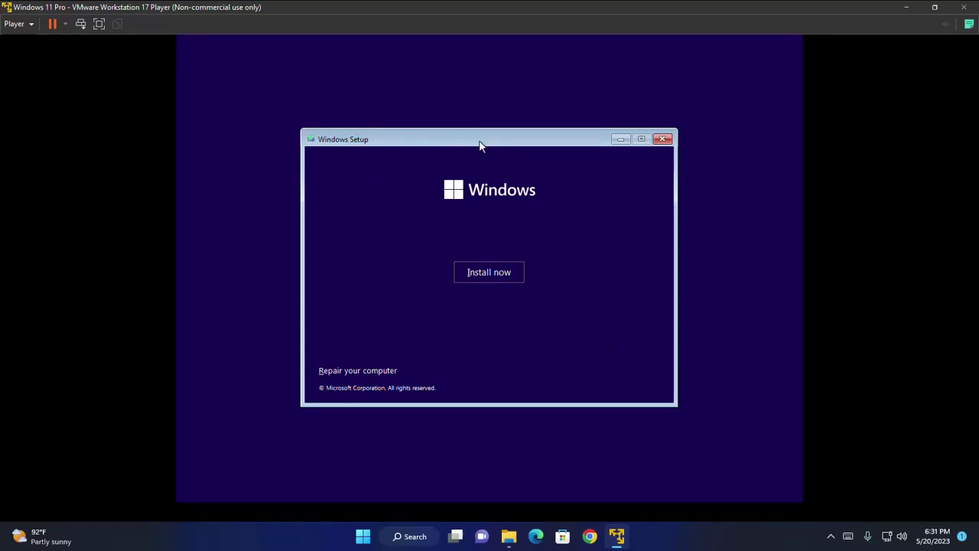
pyautogui.click(485, 273)
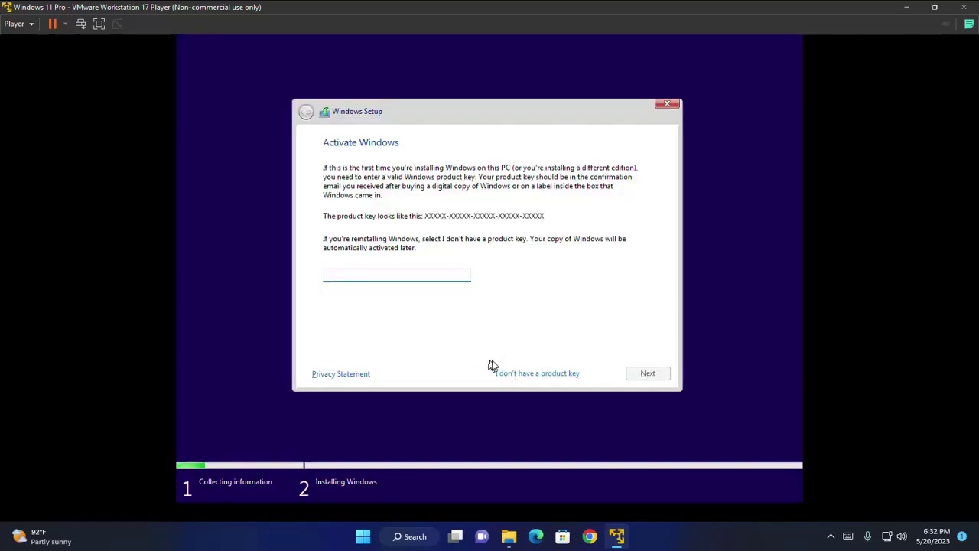
pyautogui.click(526, 375)
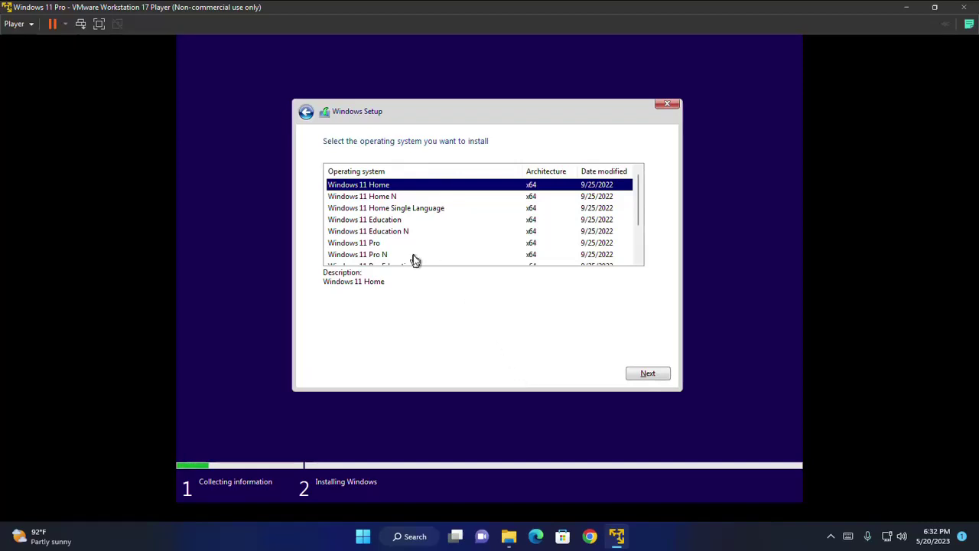
pyautogui.click(353, 243)
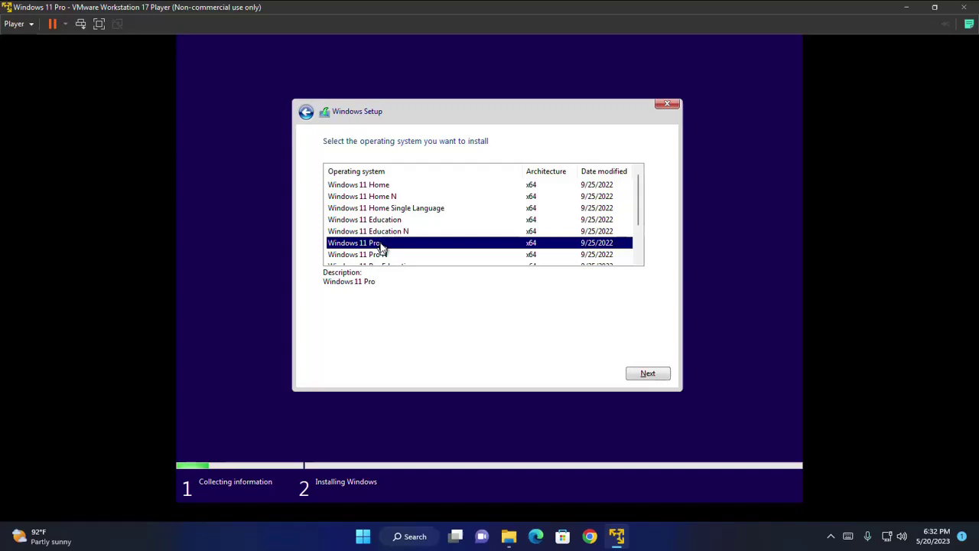
pyautogui.click(641, 374)
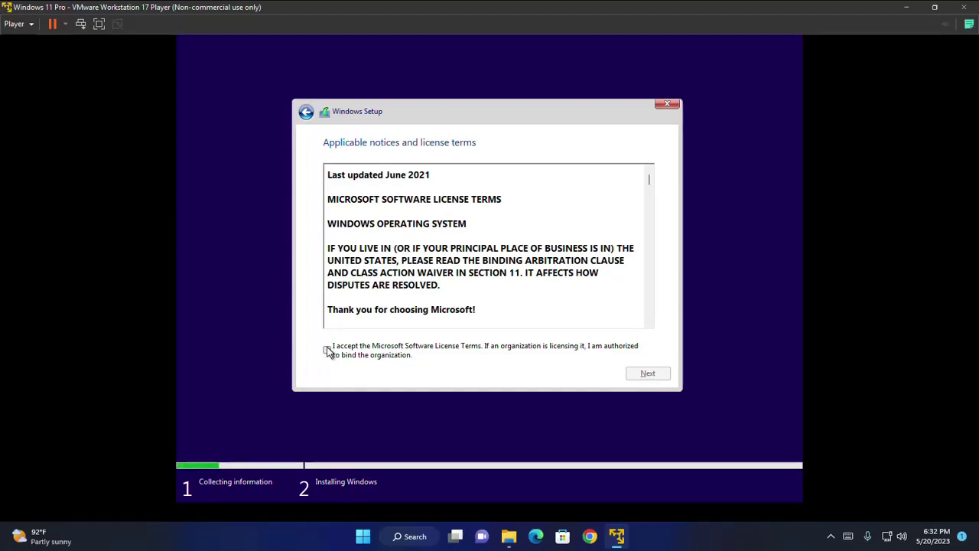
# - Accept the license terms and choose the Custom installation type
pyautogui.click(327, 350)
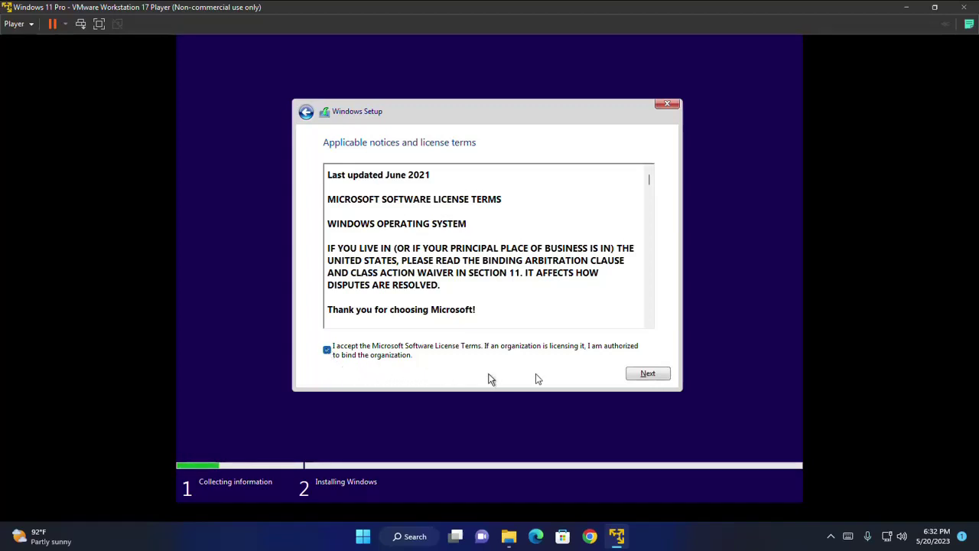
pyautogui.click(641, 373)
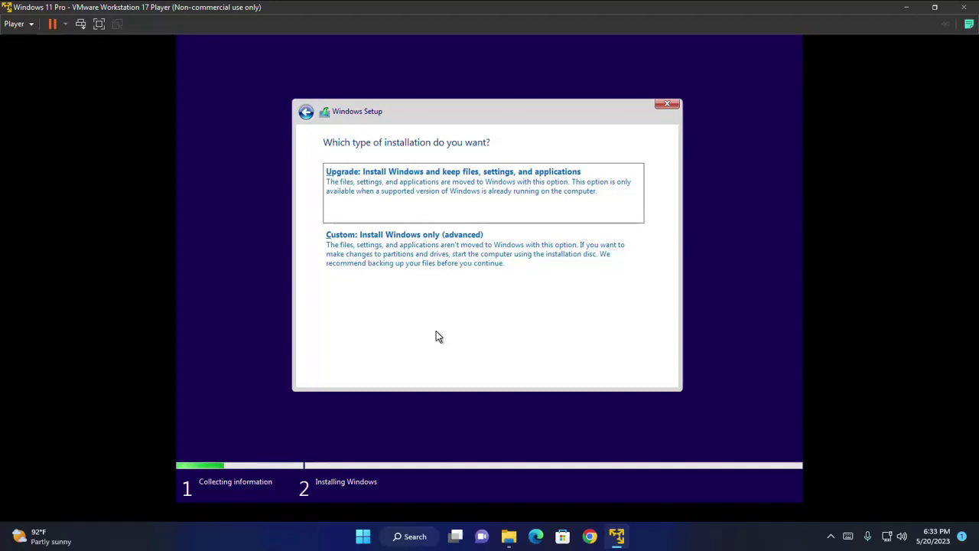
pyautogui.click(360, 246)
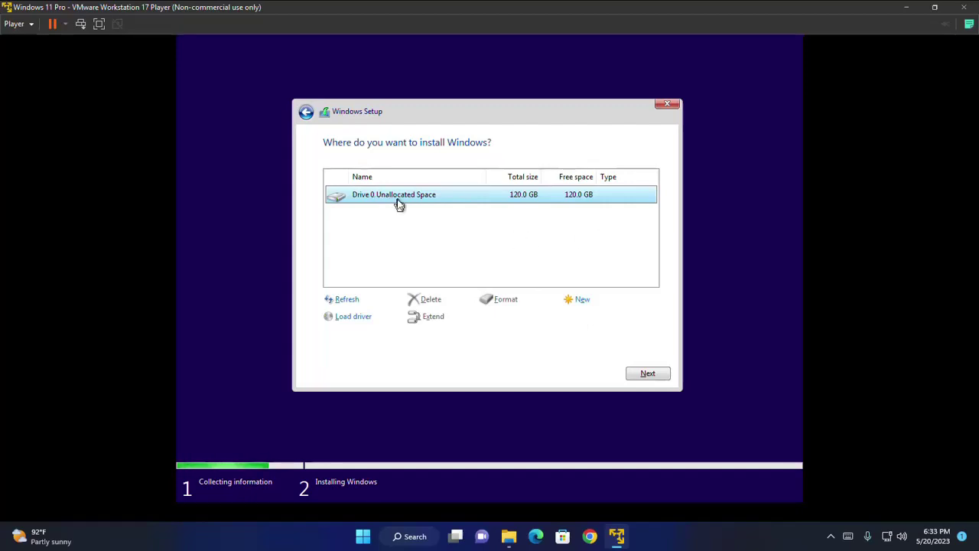
# - Create a 122880 MB partition, allow system partitions, and format the 119.9 GB Primary partition
pyautogui.click(584, 302)
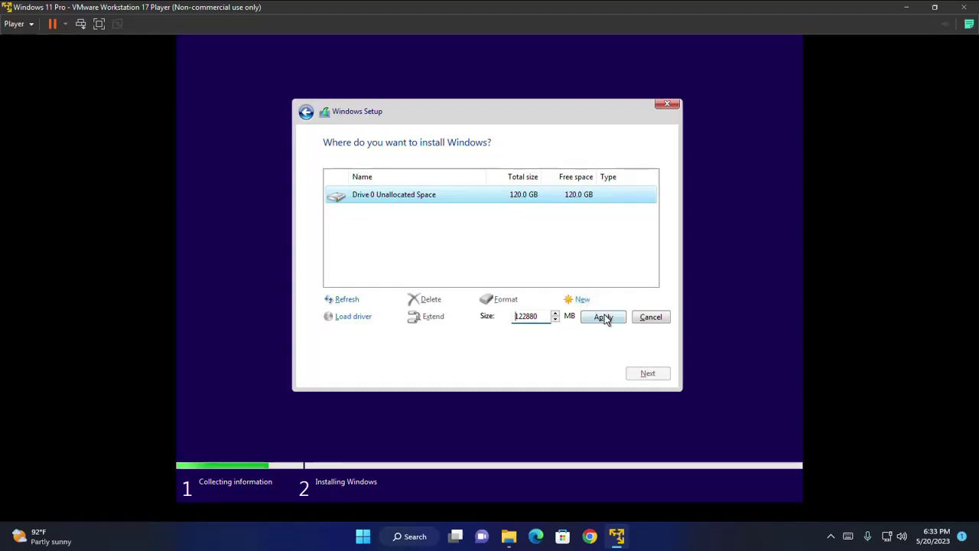
pyautogui.click(604, 318)
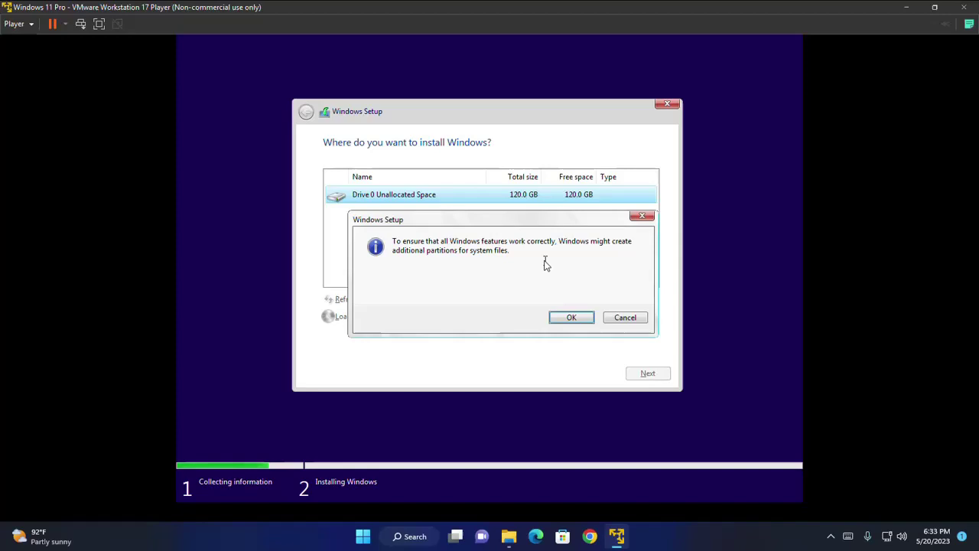
pyautogui.click(569, 317)
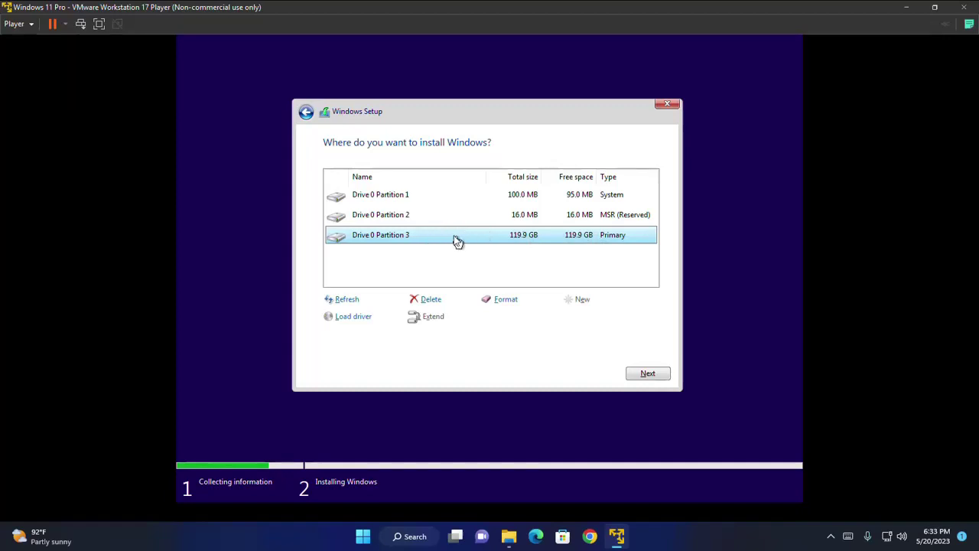
pyautogui.click(505, 302)
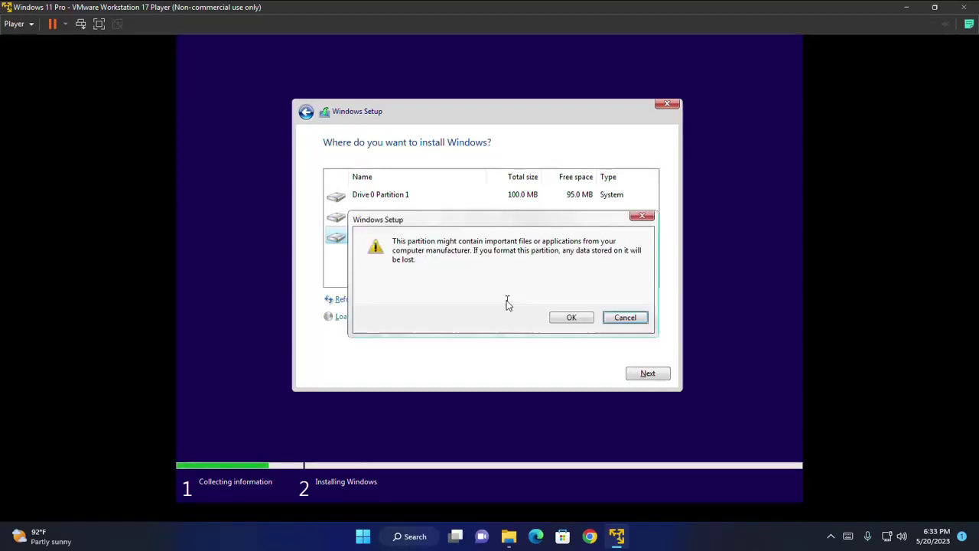
pyautogui.click(564, 317)
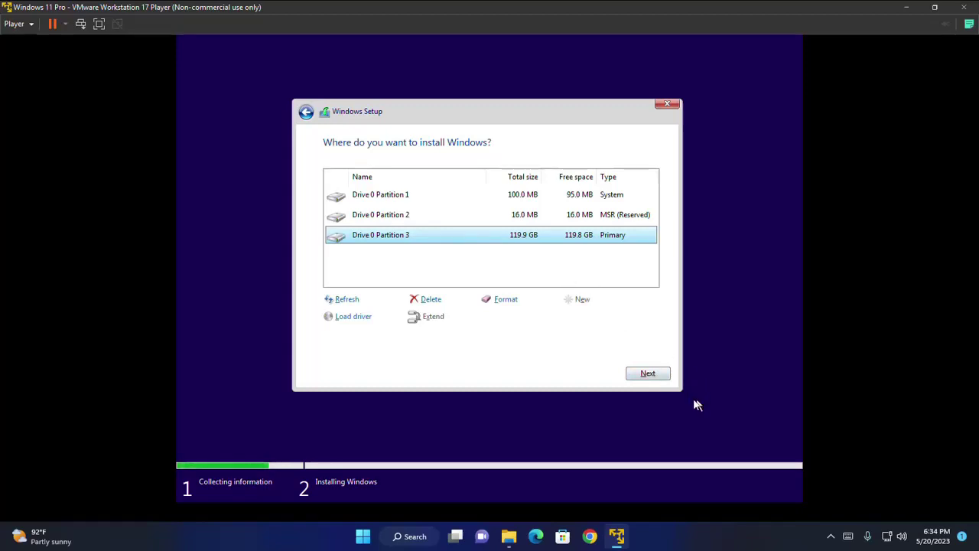
# - Install Windows onto Drive 0 Partition 3 and let it finish restarting
pyautogui.click(649, 374)
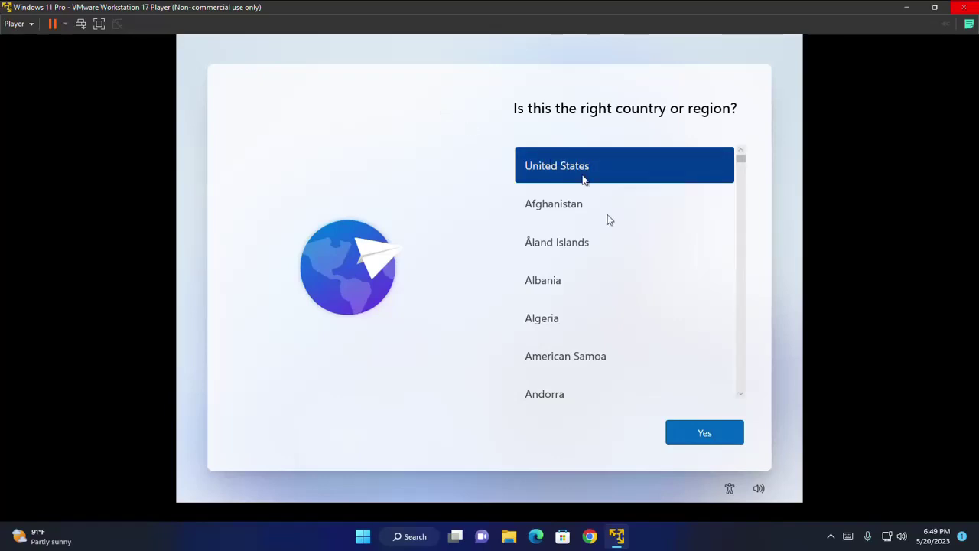
# - Confirm United States as the region and US as the keyboard, with no second layout
pyautogui.click(719, 440)
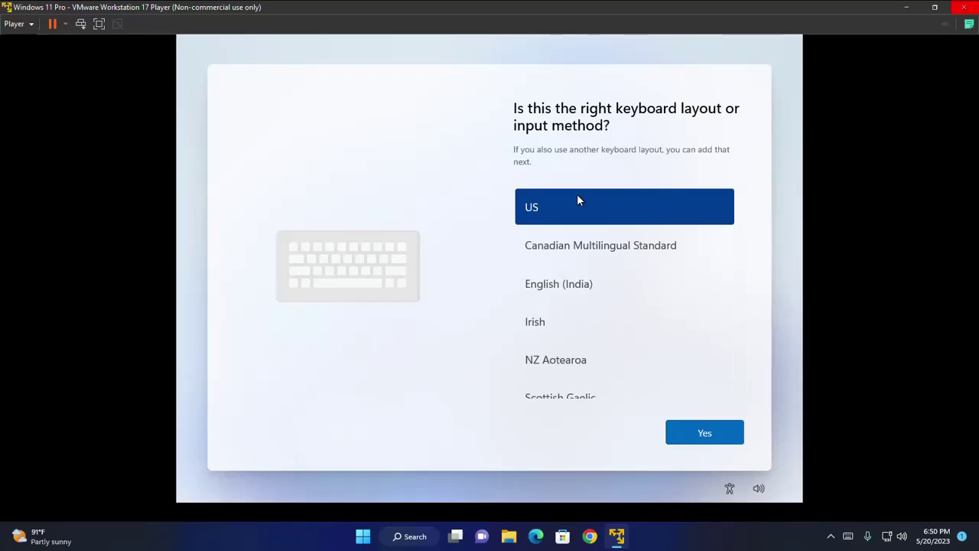
pyautogui.click(724, 433)
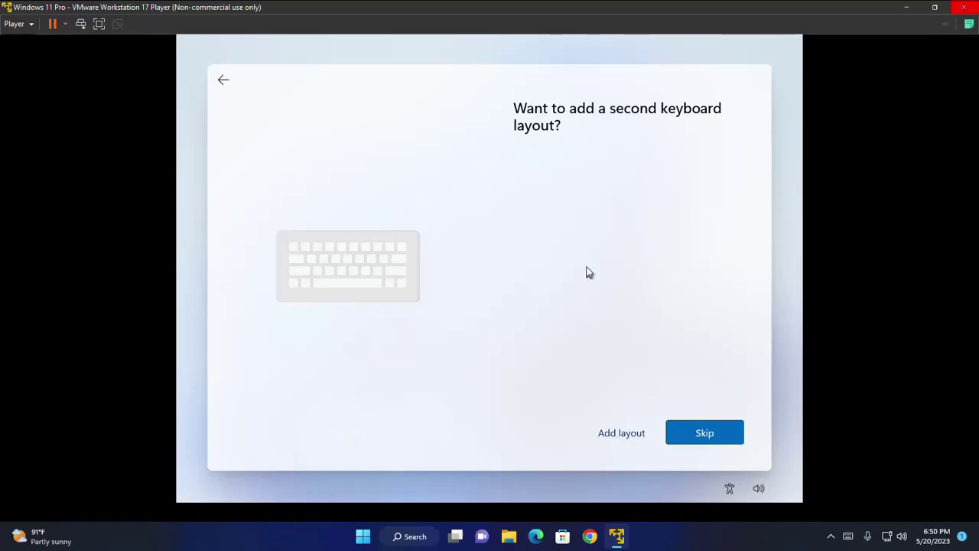
pyautogui.click(701, 433)
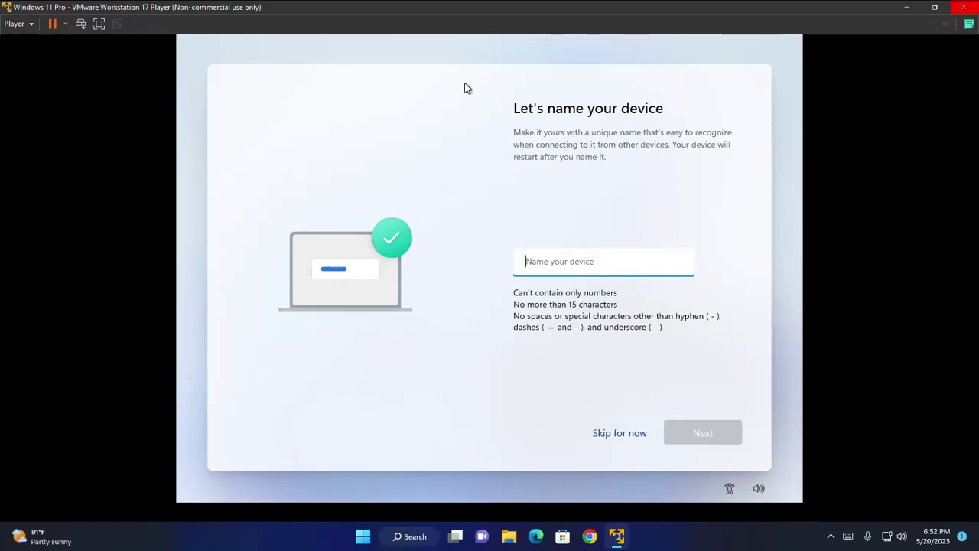
# - Name the device 'BootMyOS' and choose to set it up for personal use
pyautogui.write('BootMyOS')
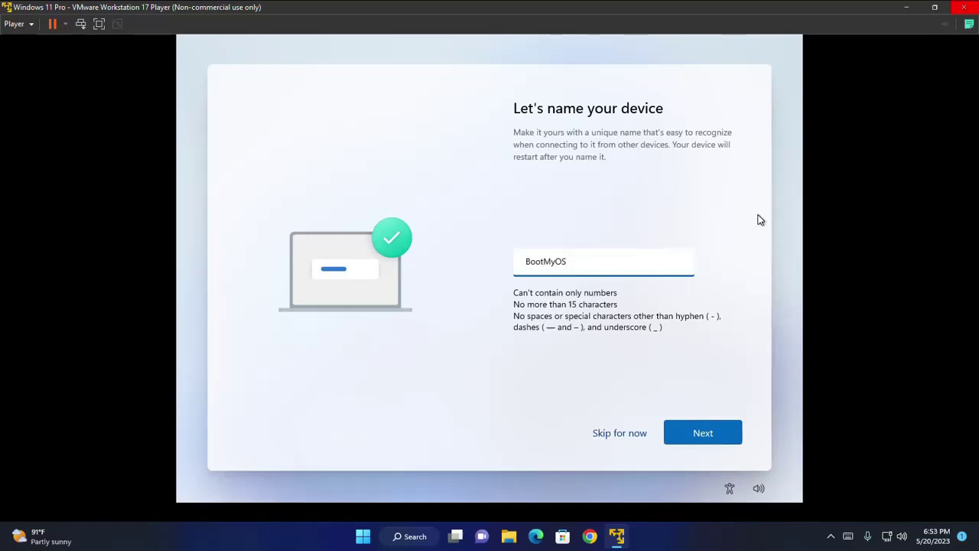
pyautogui.click(701, 431)
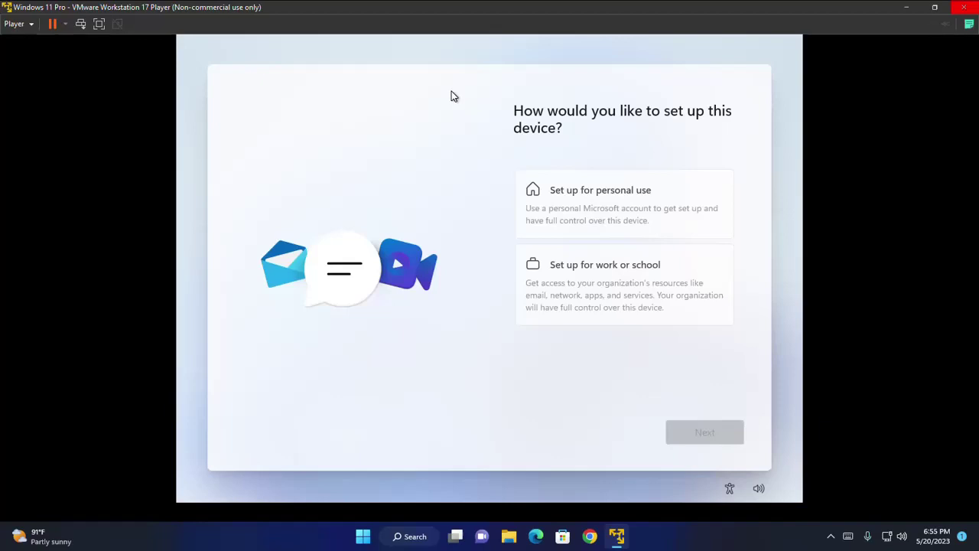
pyautogui.click(579, 196)
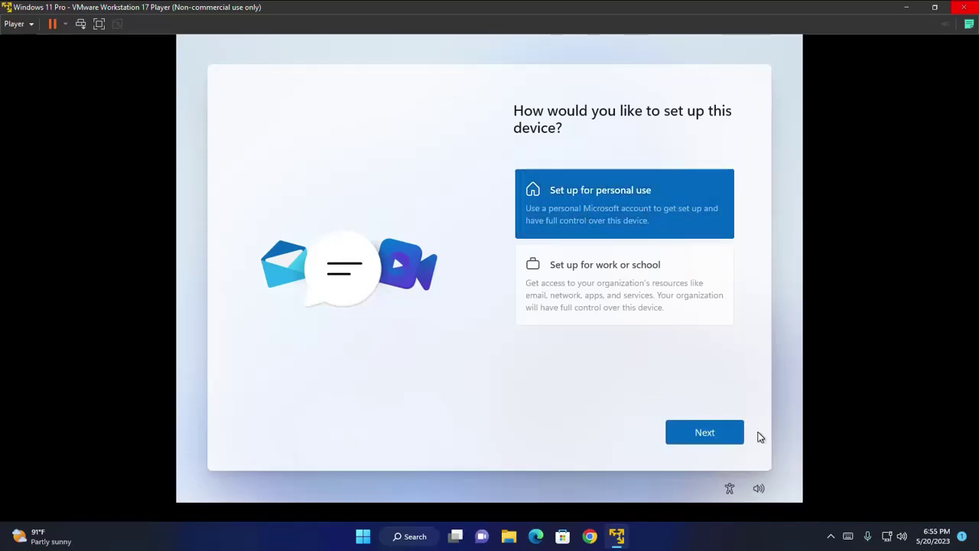
pyautogui.click(710, 436)
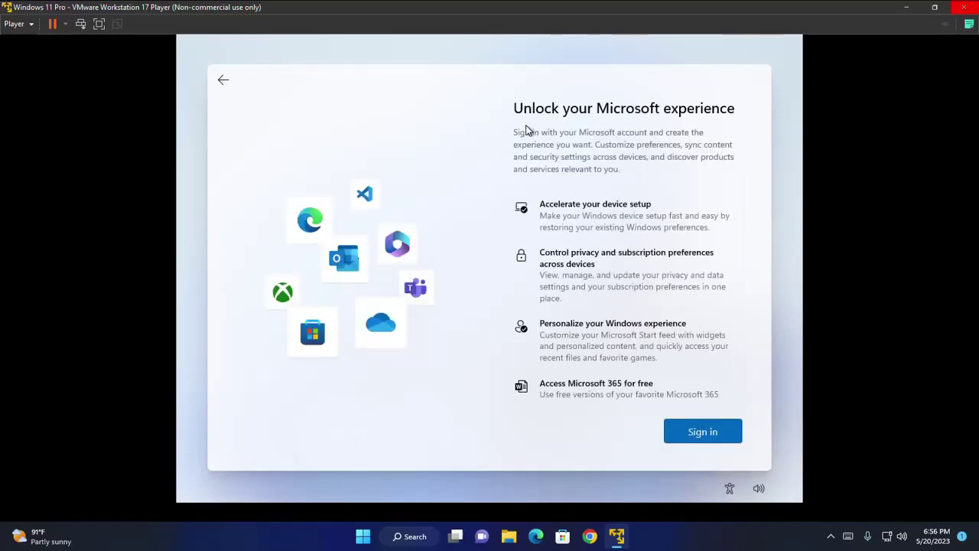
# - Sign in with the Microsoft account e-mail address and its password
pyautogui.click(697, 432)
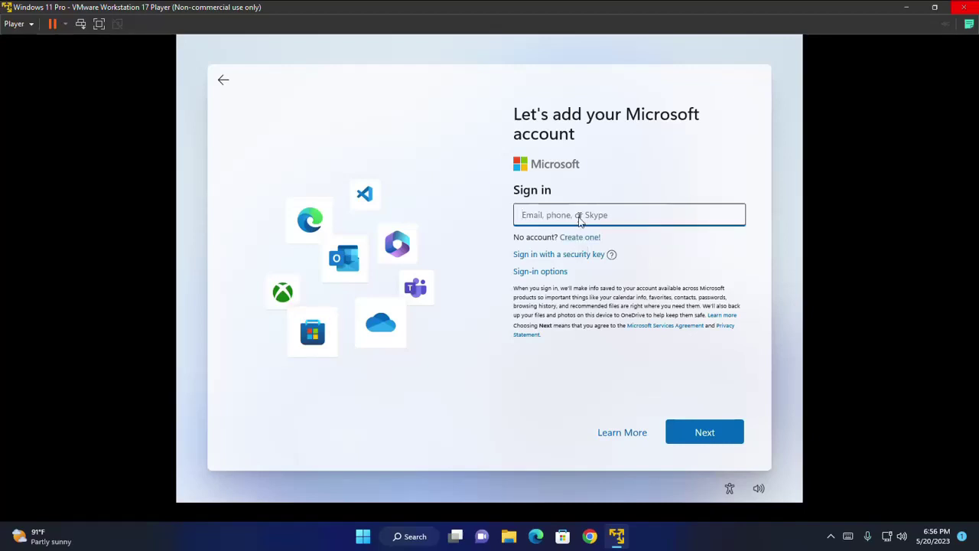
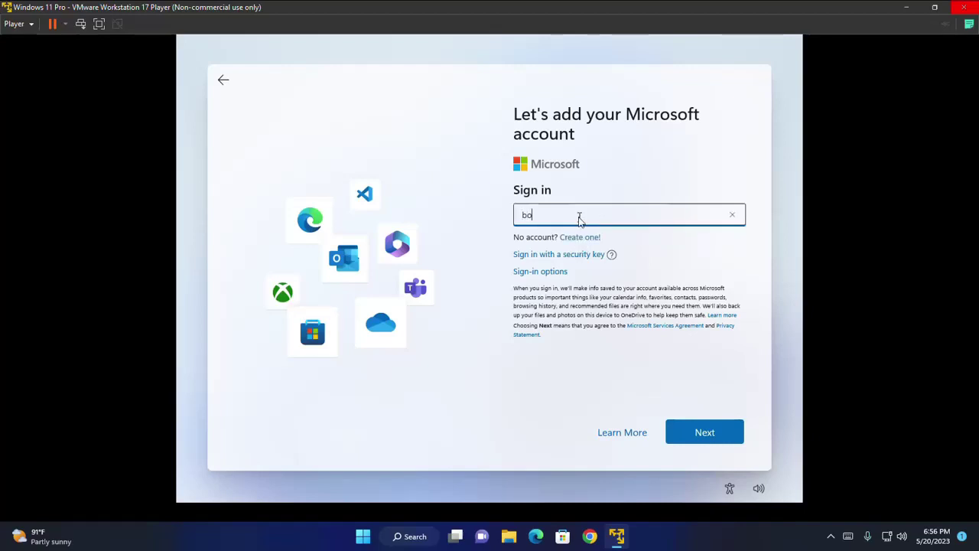
pyautogui.click(706, 166)
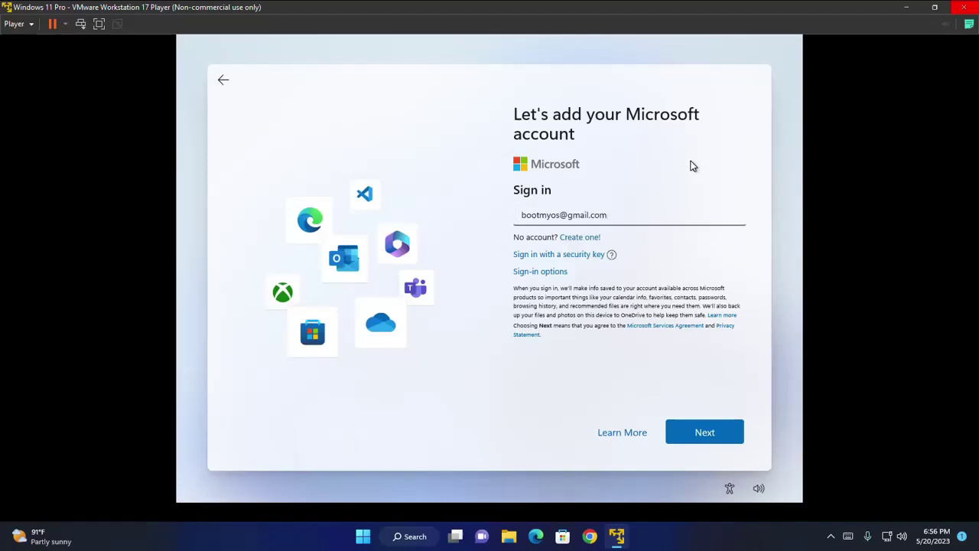
pyautogui.click(707, 433)
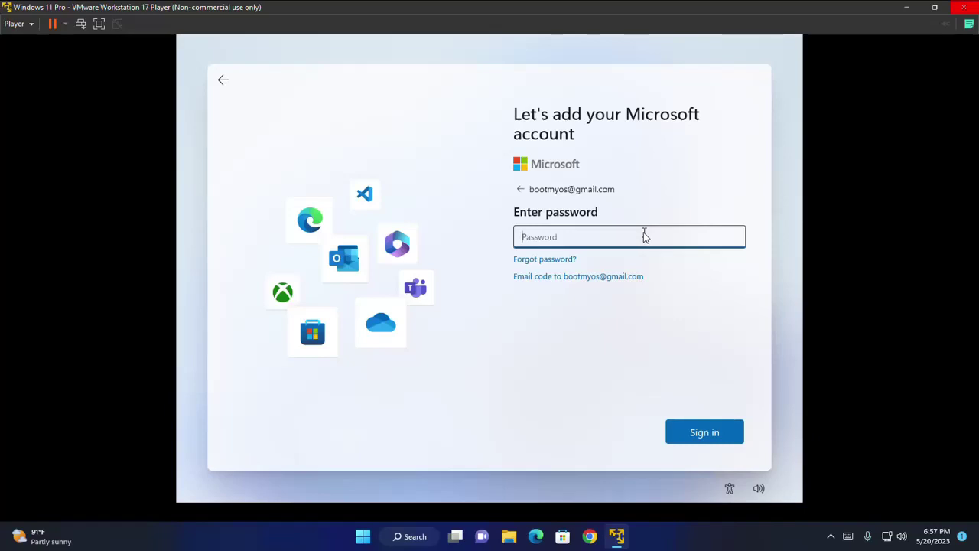
pyautogui.write('•••••••••')
pyautogui.press('Return')
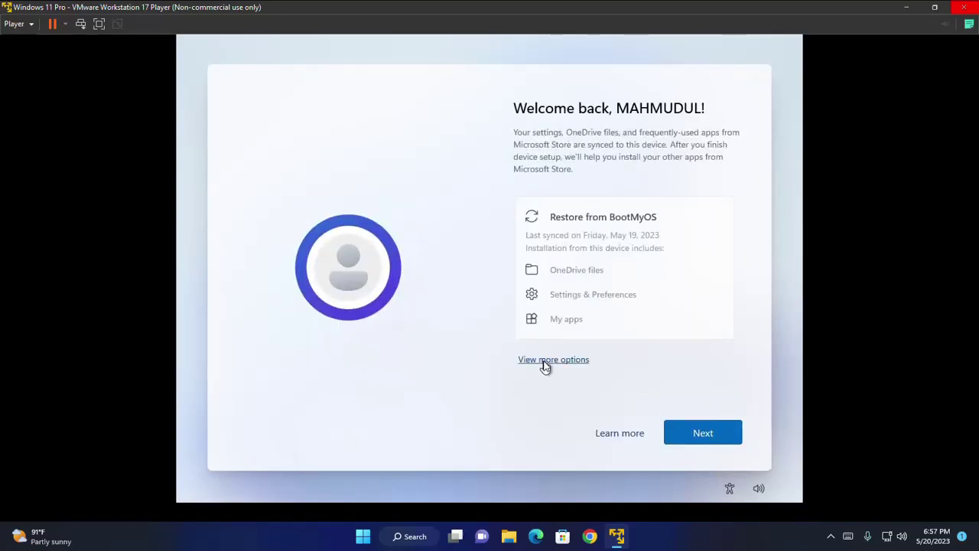
# - Choose to set up as a new device instead of restoring from BootMyOS
pyautogui.click(544, 365)
pyautogui.click(591, 220)
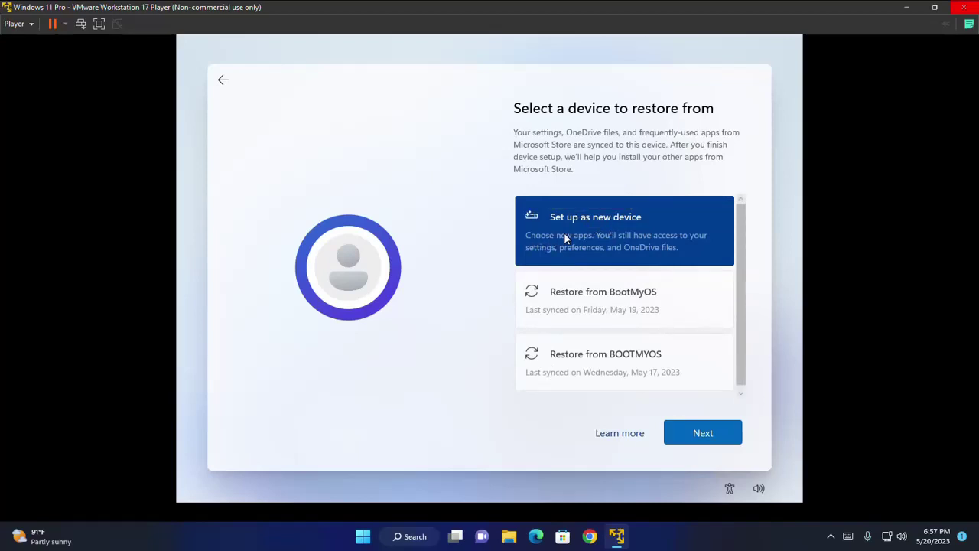
pyautogui.click(723, 433)
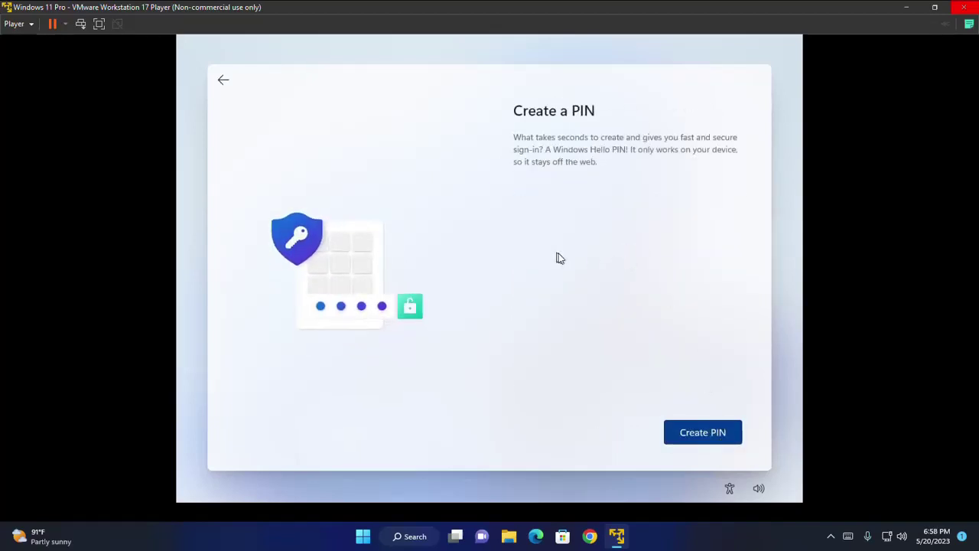
# - Create a Windows Hello PIN with letters and symbols allowed, entering and confirming it
pyautogui.click(685, 436)
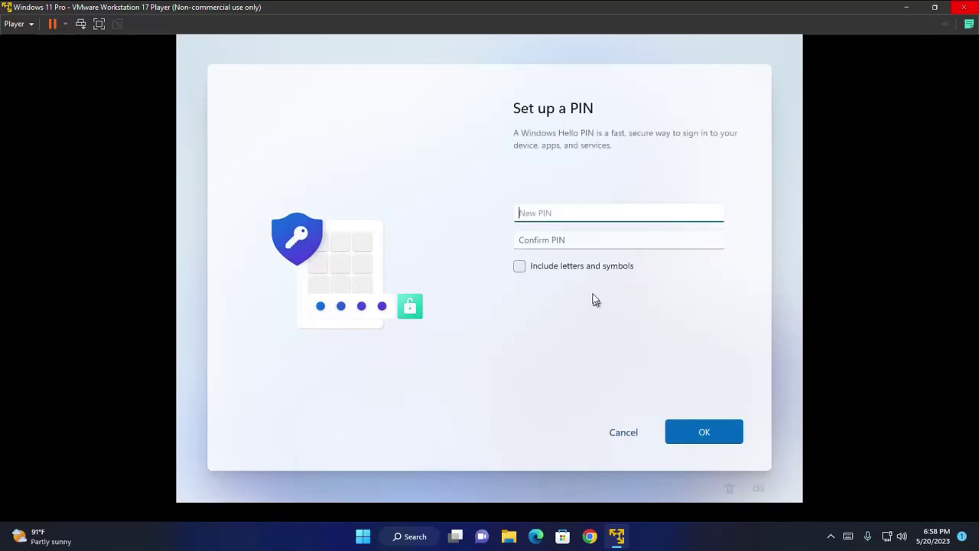
pyautogui.click(519, 266)
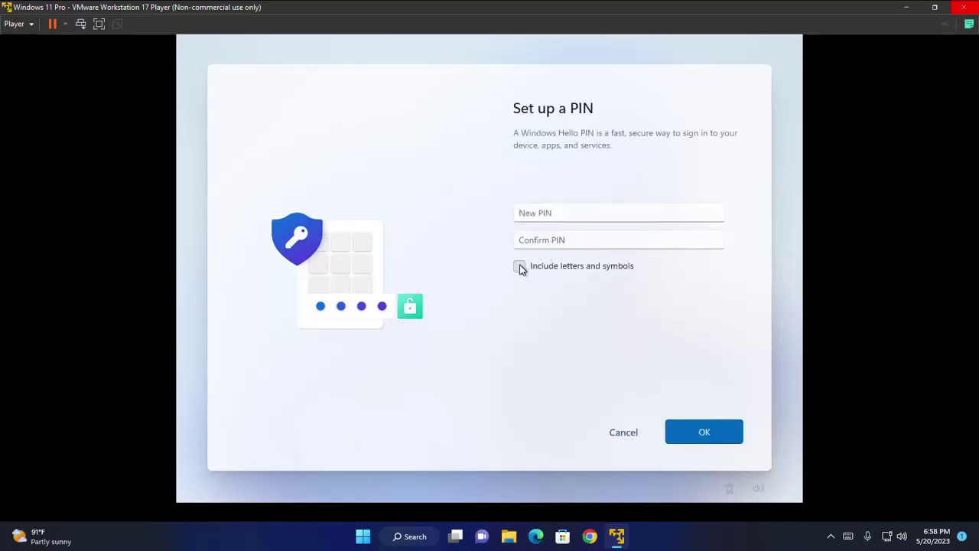
pyautogui.click(591, 216)
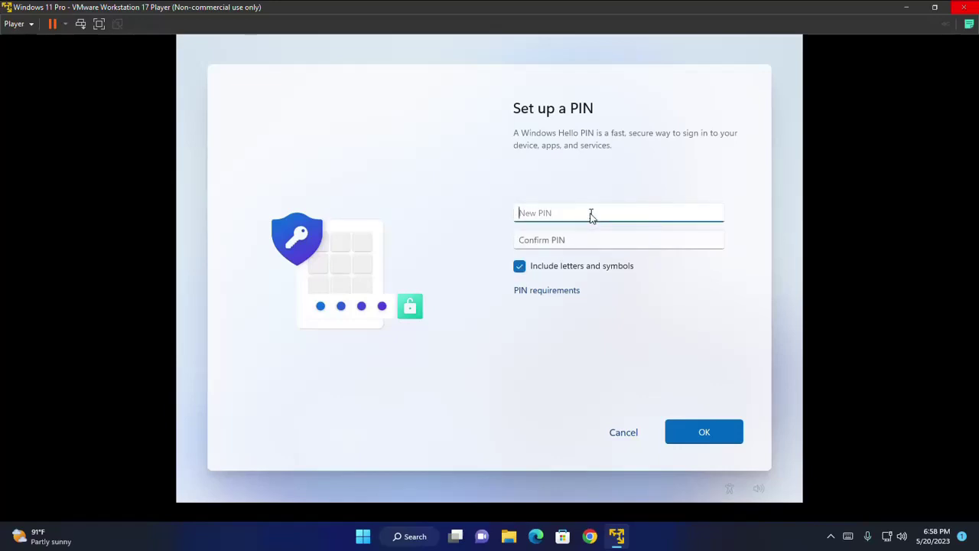
pyautogui.write('12345678')
pyautogui.write('9')
pyautogui.click(595, 240)
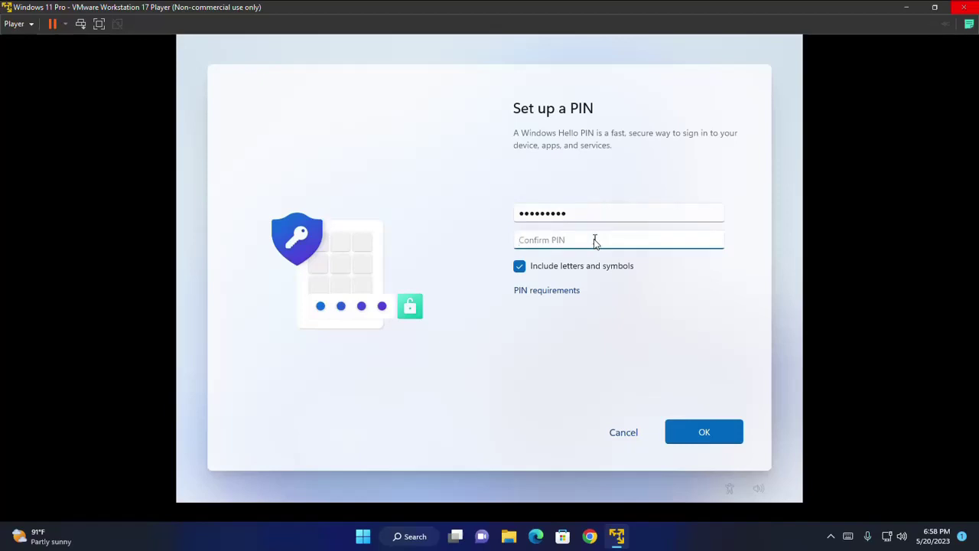
pyautogui.write('123456789')
pyautogui.click(703, 433)
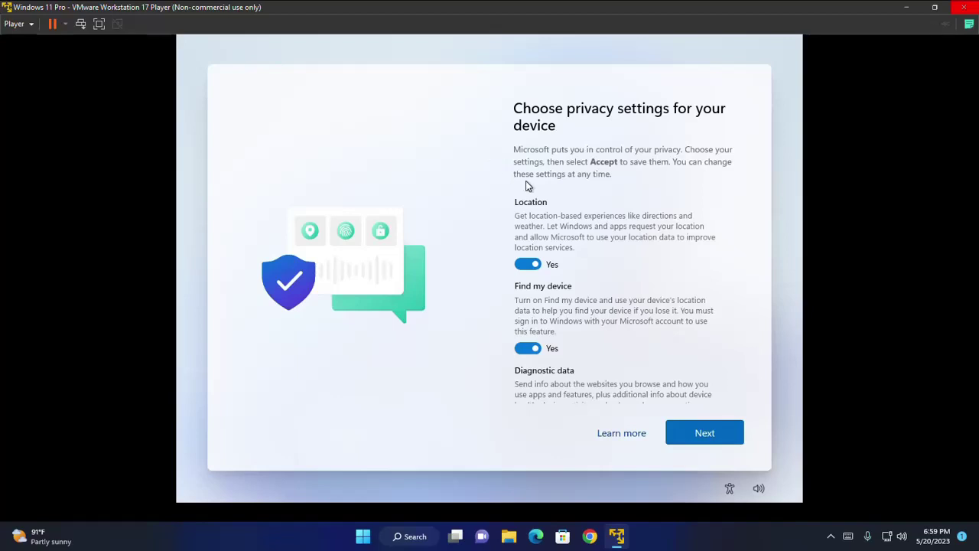
# - Switch Location off and accept the remaining privacy settings
pyautogui.scroll(-10, 536, 267)
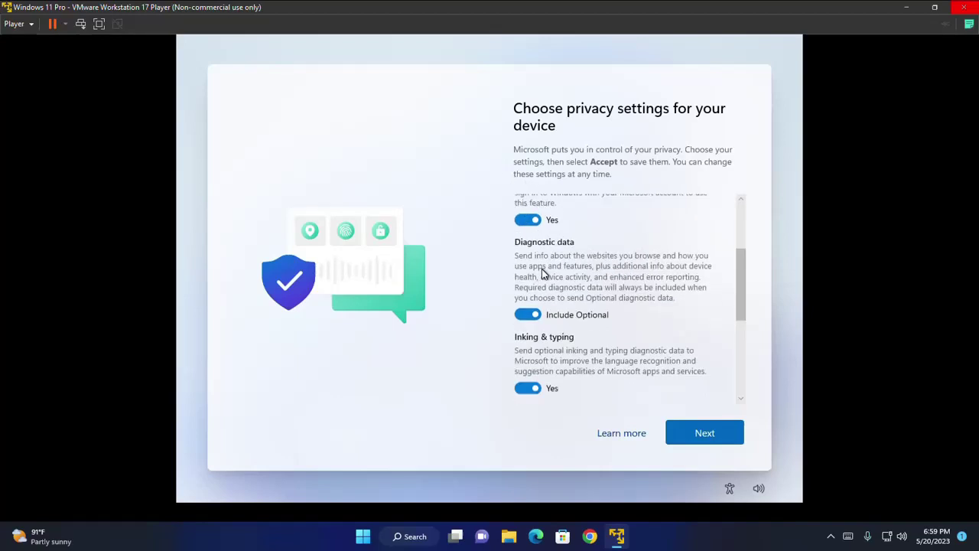
pyautogui.scroll(10, 556, 354)
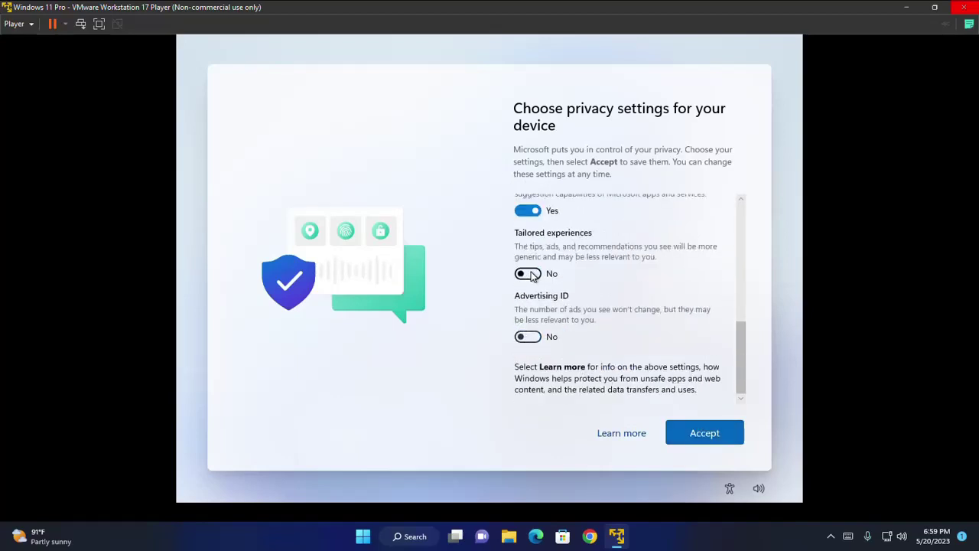
pyautogui.click(527, 264)
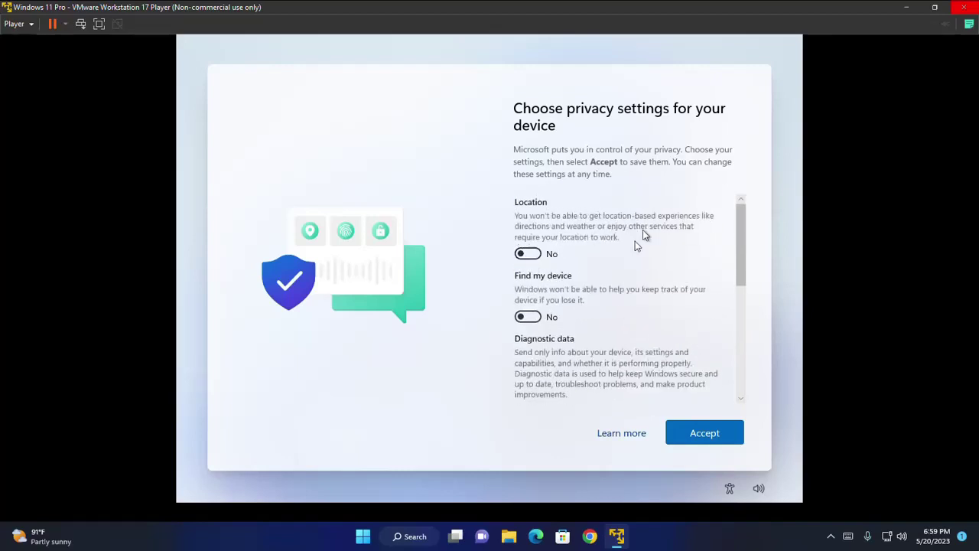
pyautogui.scroll(-10, 739, 344)
pyautogui.click(705, 432)
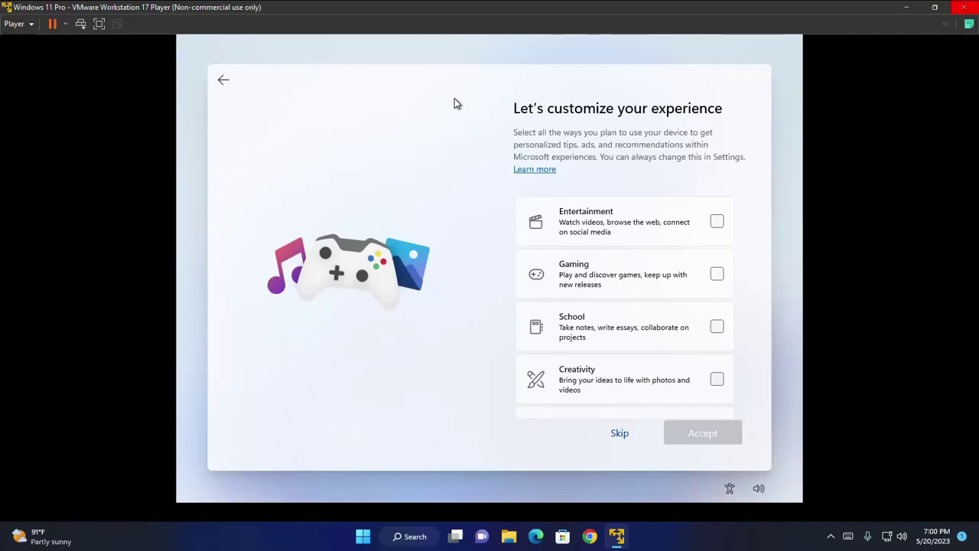
# - Skip the usage customization, then decline the Microsoft 365 trial and the cloud storage offer
pyautogui.scroll(-3, 680, 195)
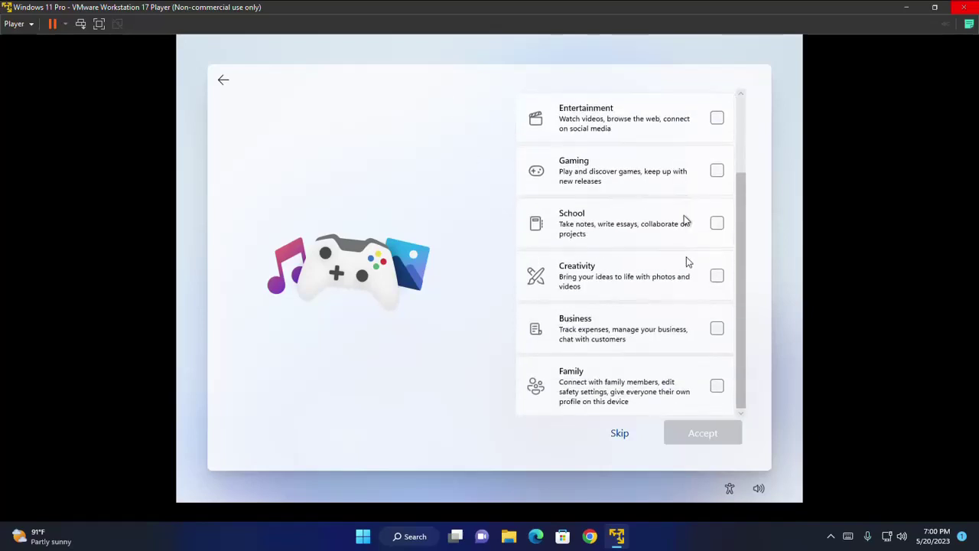
pyautogui.click(619, 436)
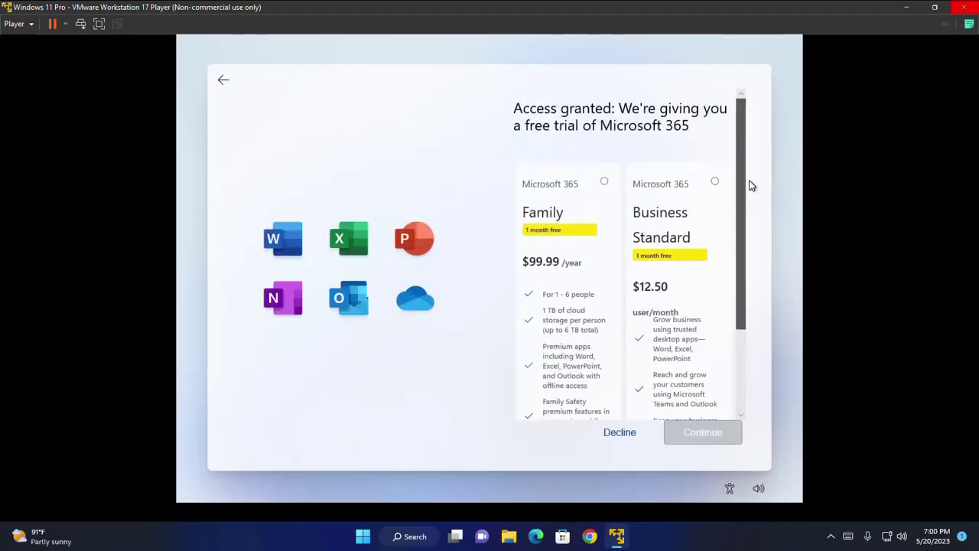
pyautogui.click(616, 433)
pyautogui.click(618, 433)
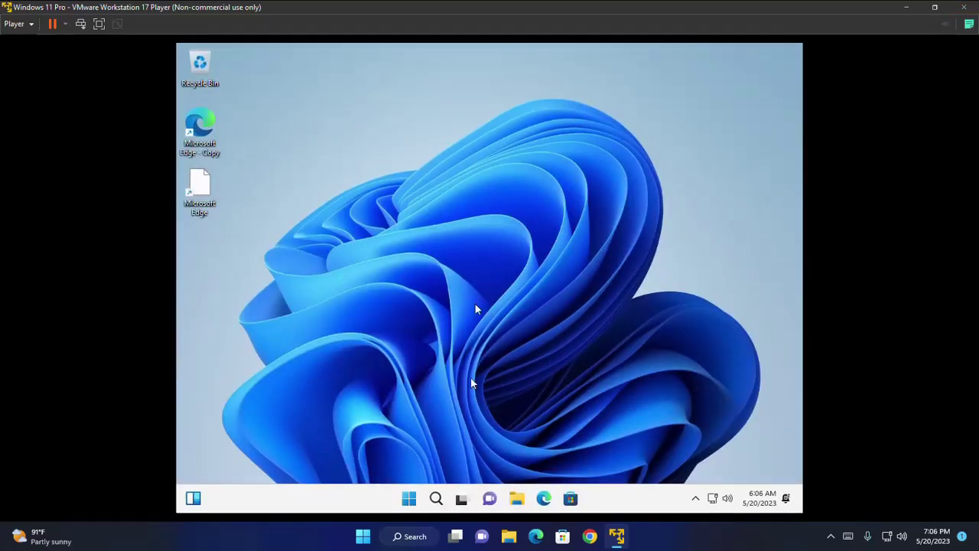
pyautogui.click(100, 25)
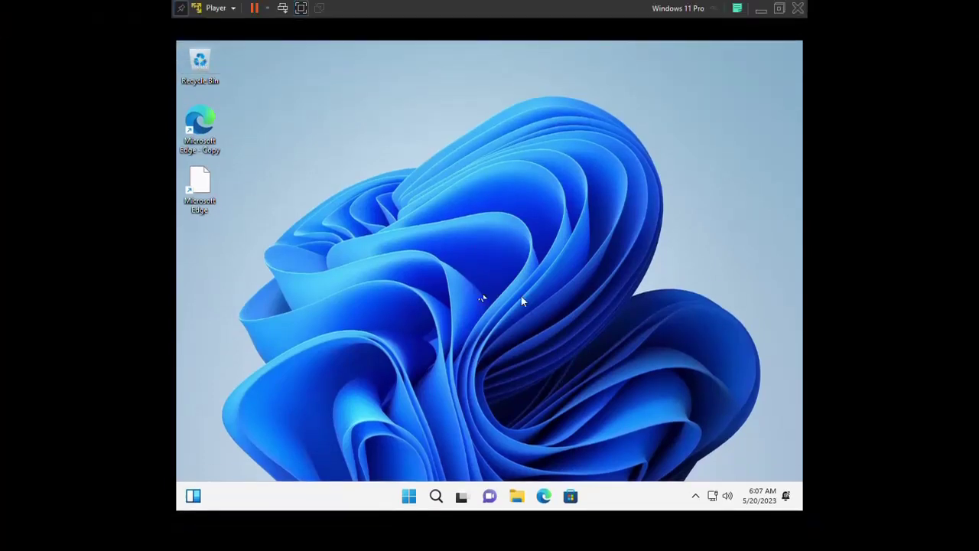